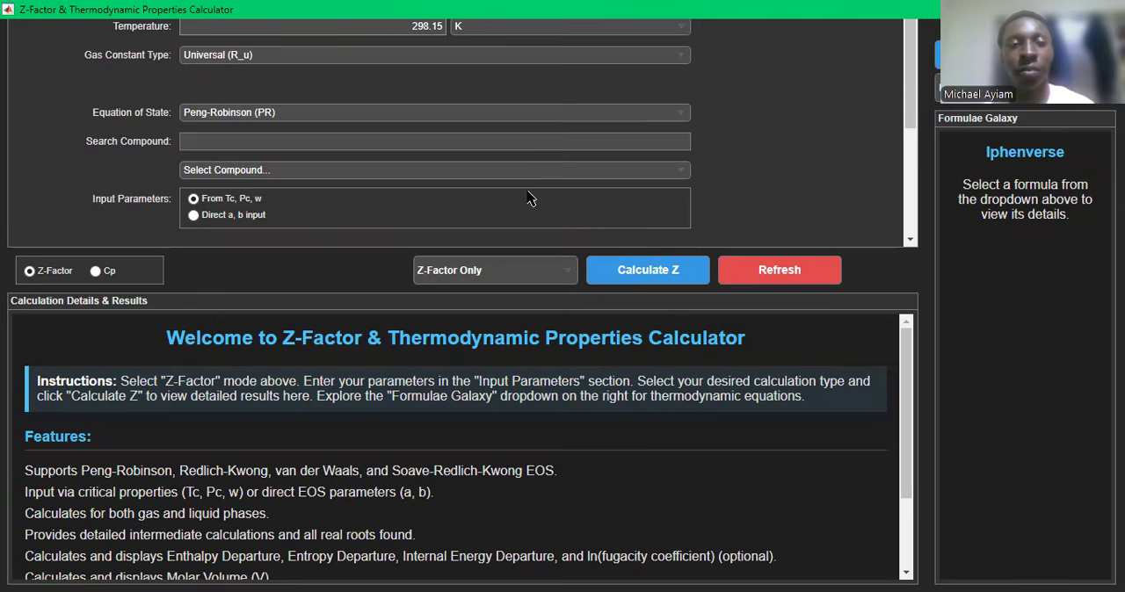
- Set the gas pressure to 100 bar
scroll(527, 198, "up", 2)
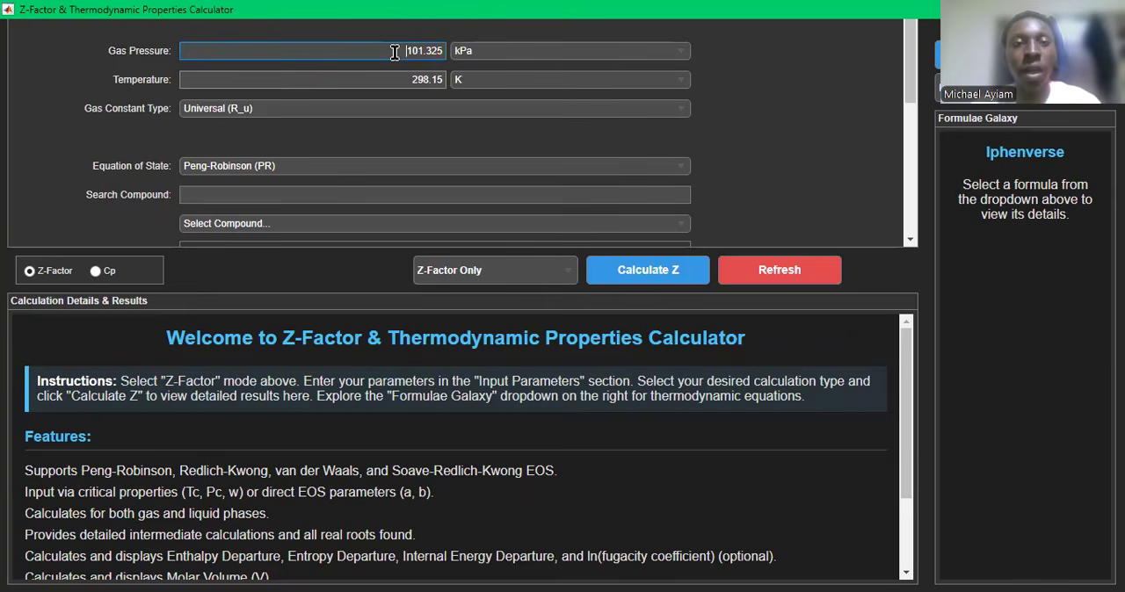
key("ctrl+a")
type("100")
left_click(672, 55)
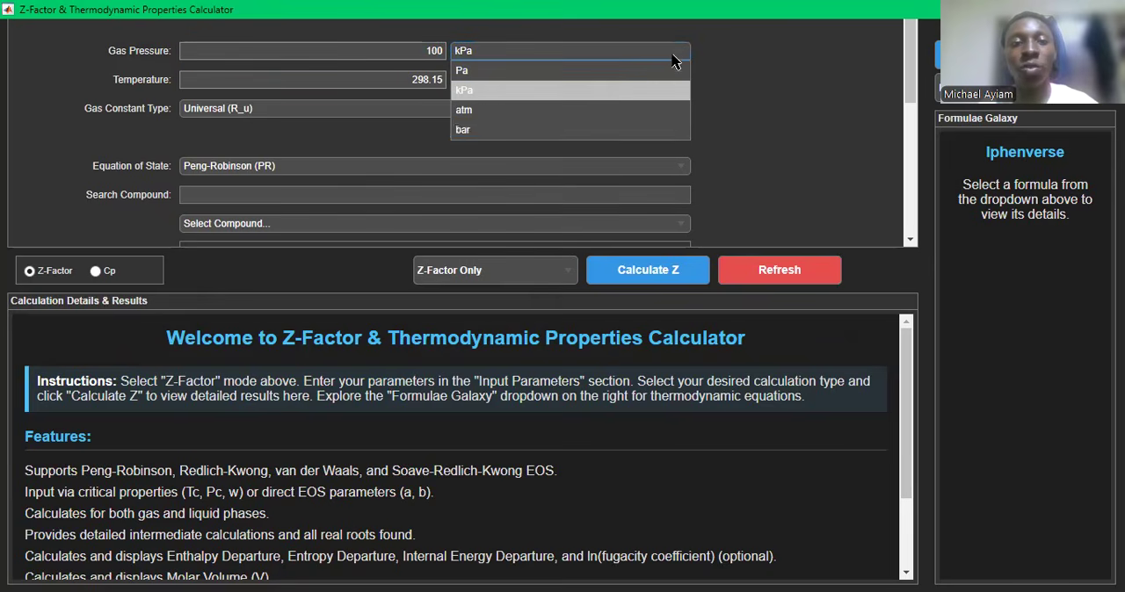
left_click(509, 131)
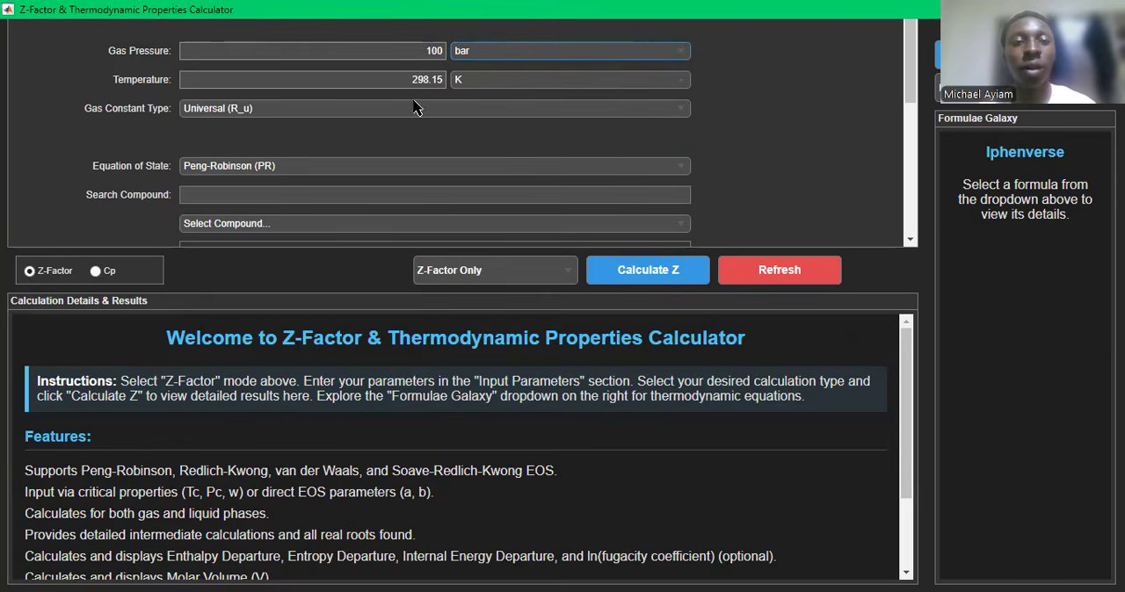
- Set the temperature to 300 K and keep the gas constant type as Universal (R_u)
left_click(392, 79)
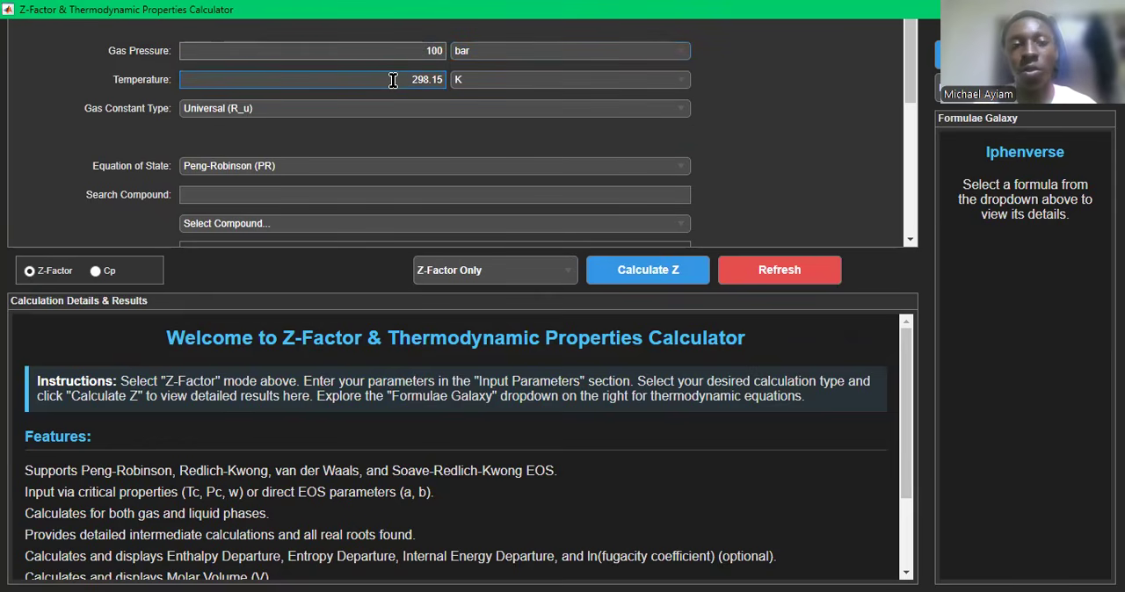
key("ctrl+a")
key("BackSpace")
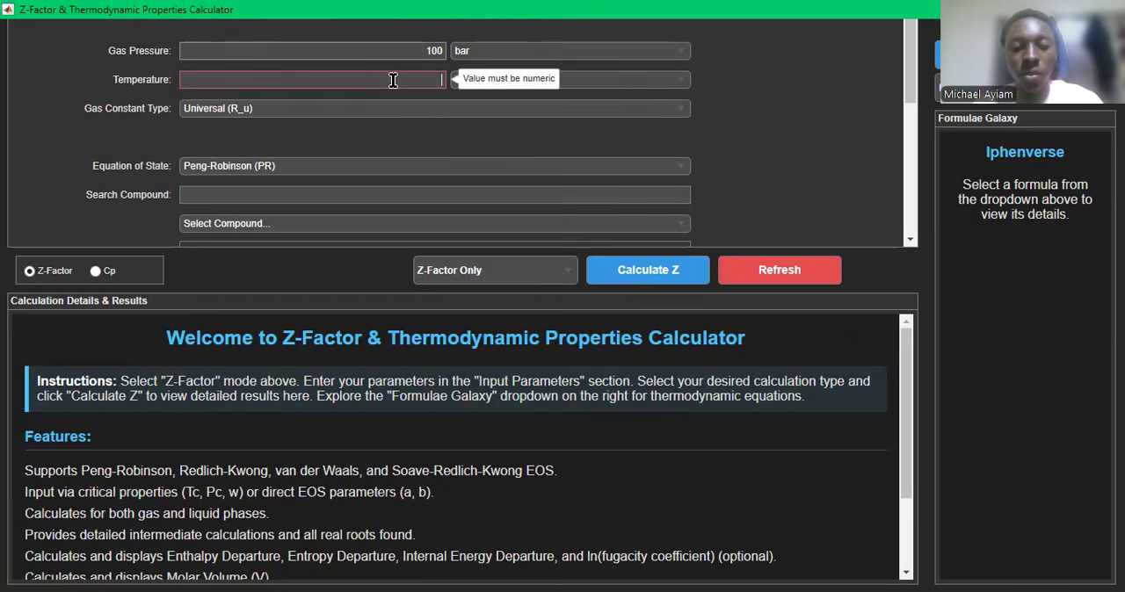
type("300")
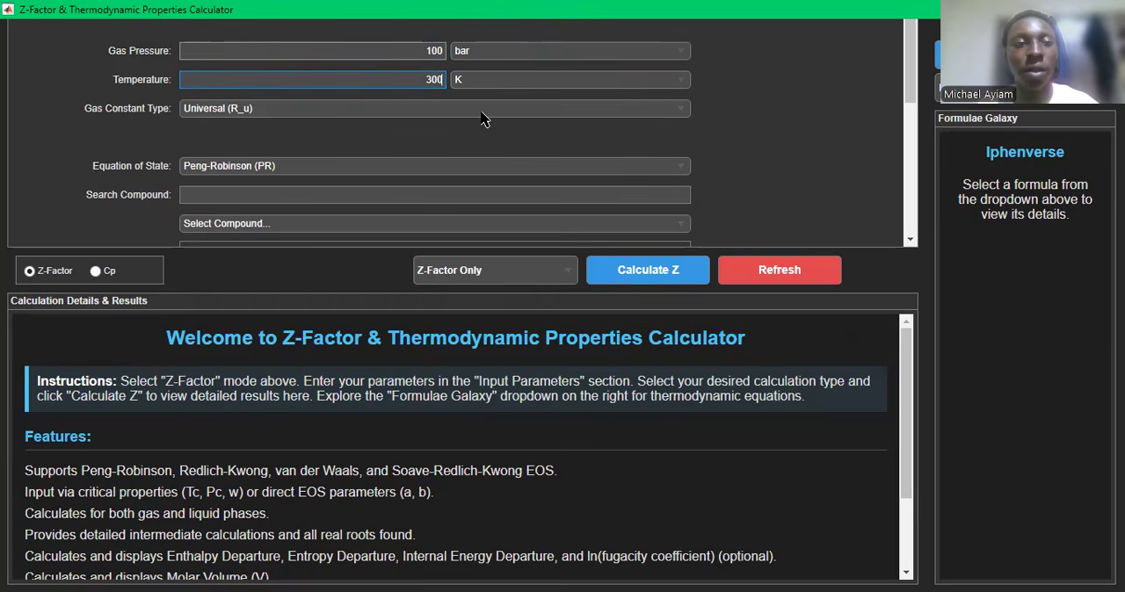
left_click(606, 112)
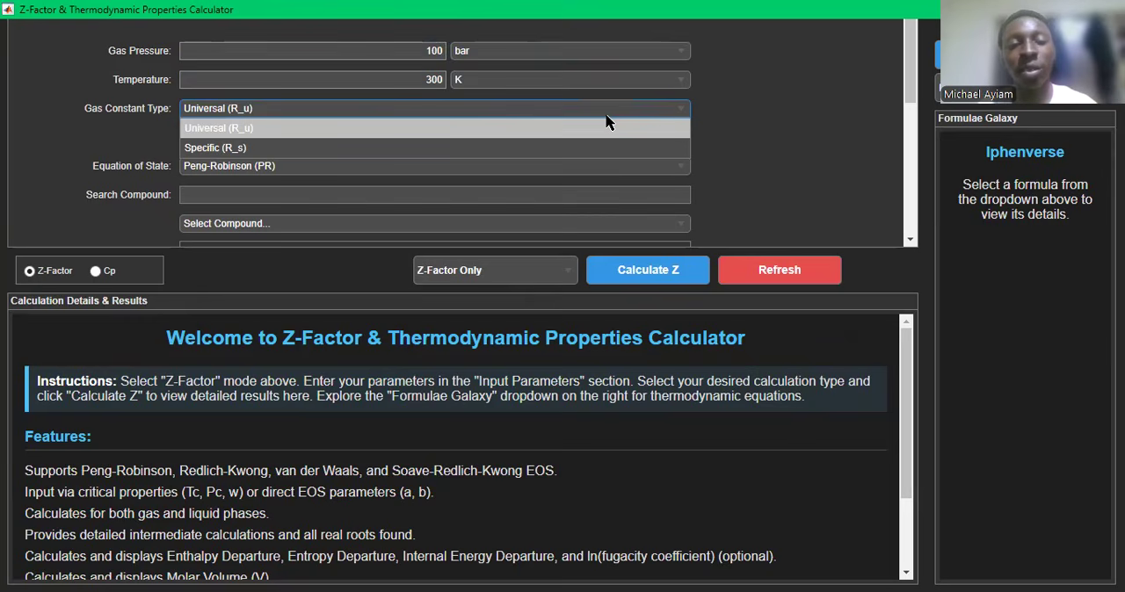
left_click(795, 134)
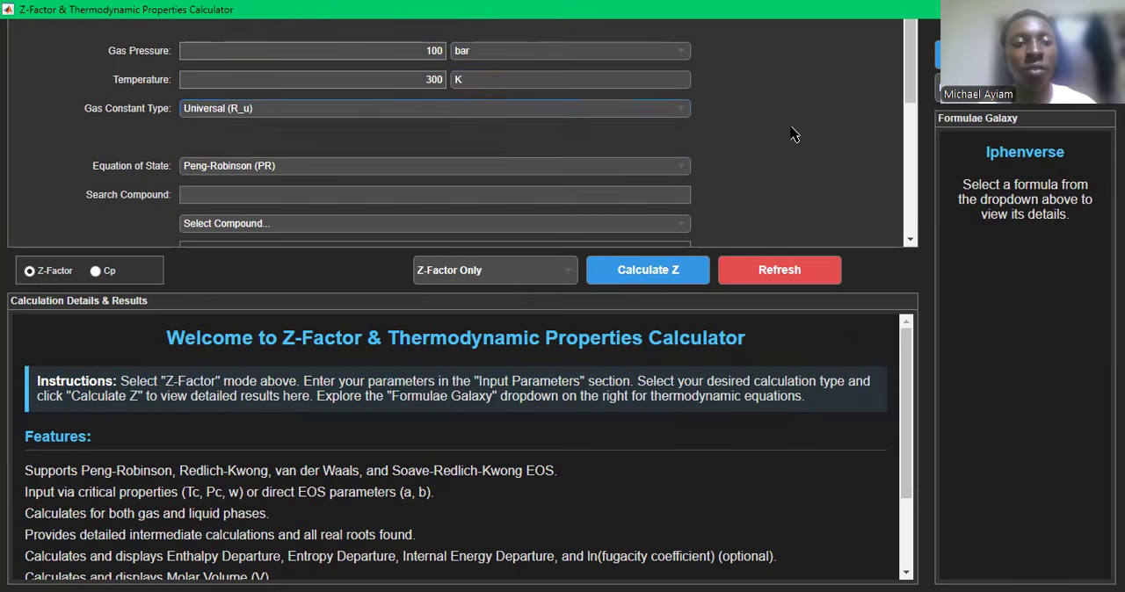
- Choose van der Waals (VDW) as the equation of state
scroll(390, 185, "down", 3)
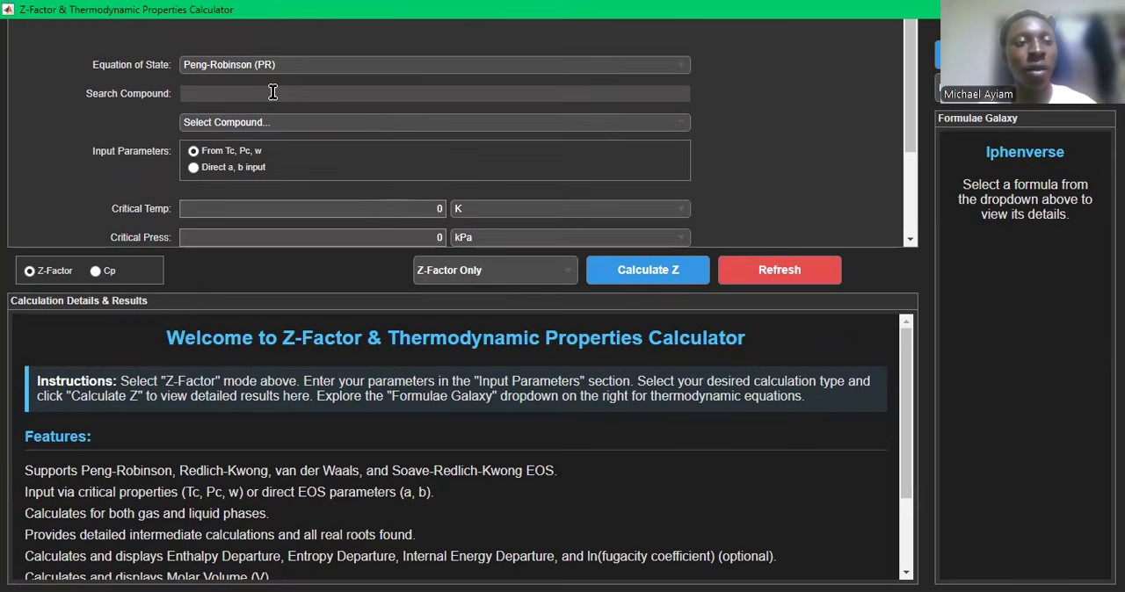
left_click(672, 71)
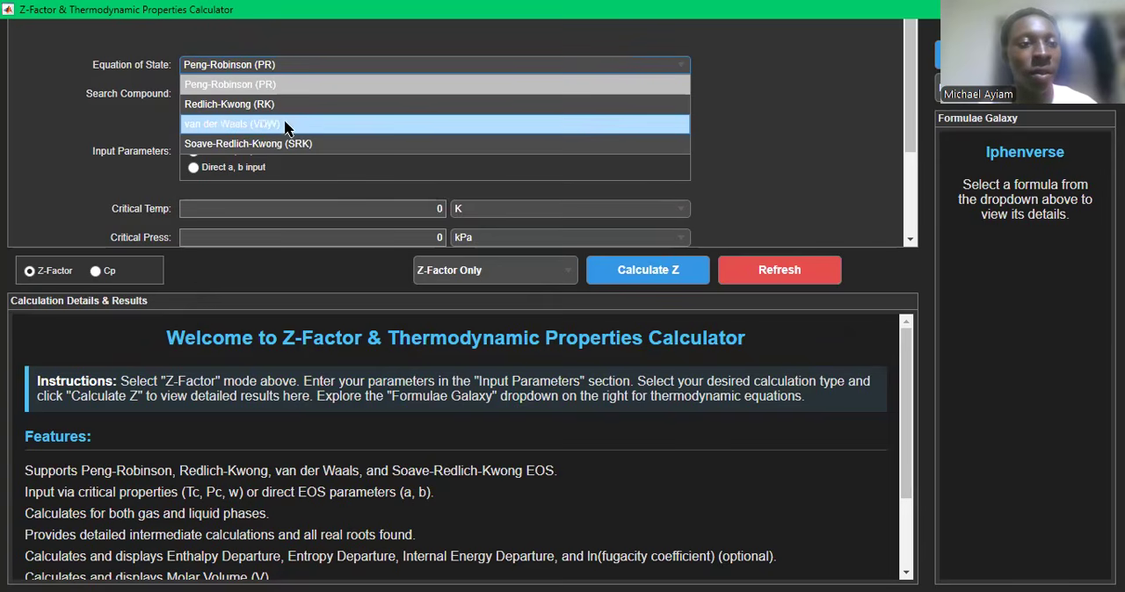
left_click(208, 124)
- Search the compounds for "methane" and select Methane to fill in its critical properties
left_click(200, 92)
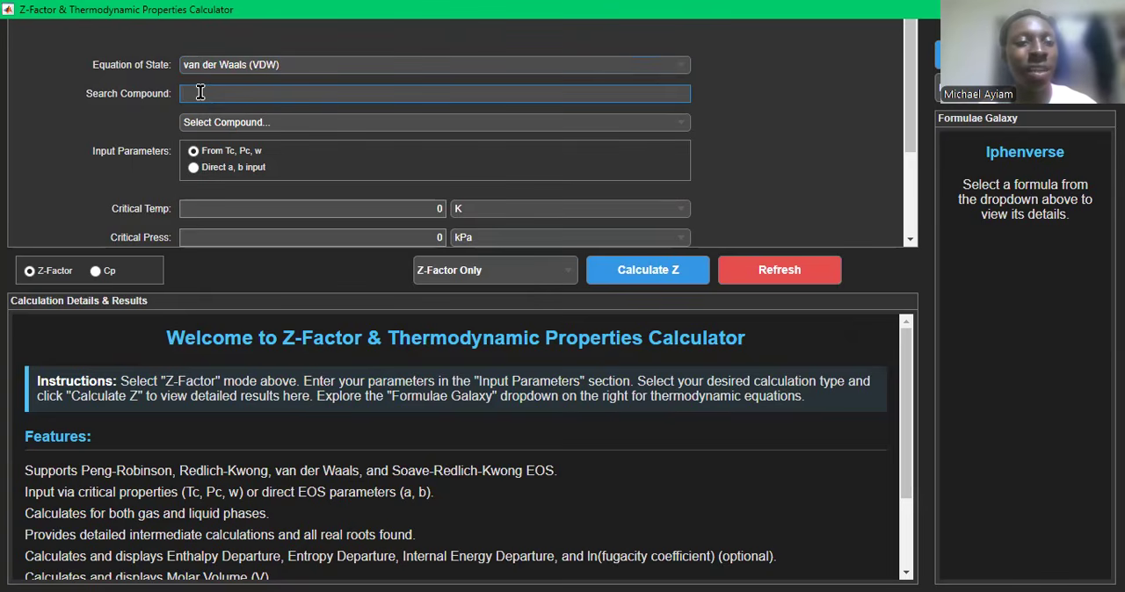
scroll(200, 94, "down", 3)
scroll(200, 93, "up", 3)
scroll(200, 94, "down", 3)
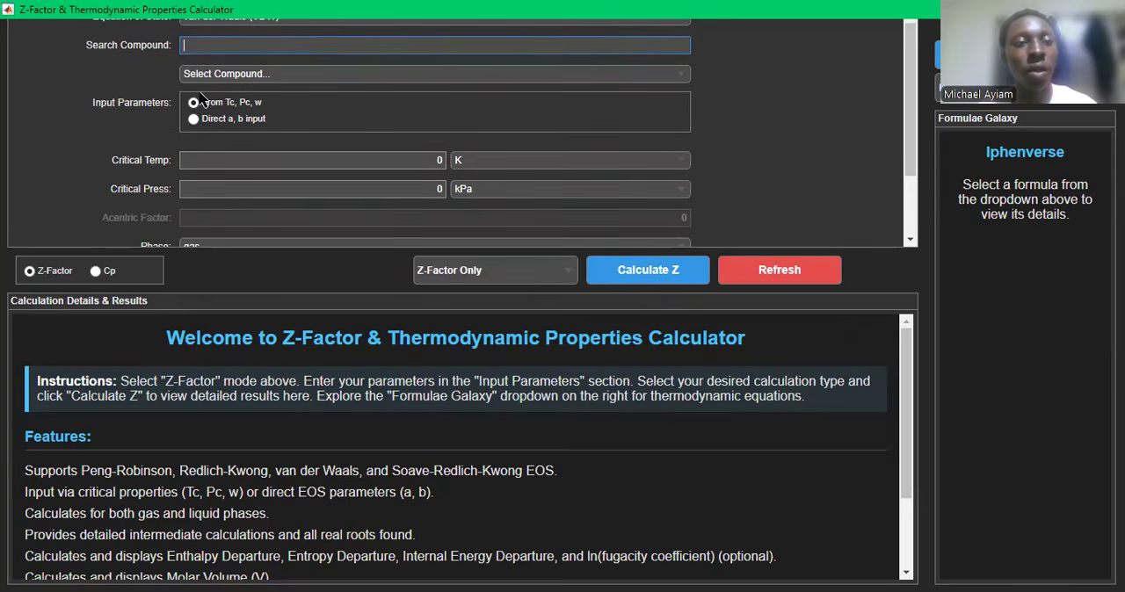
scroll(201, 100, "down", 3)
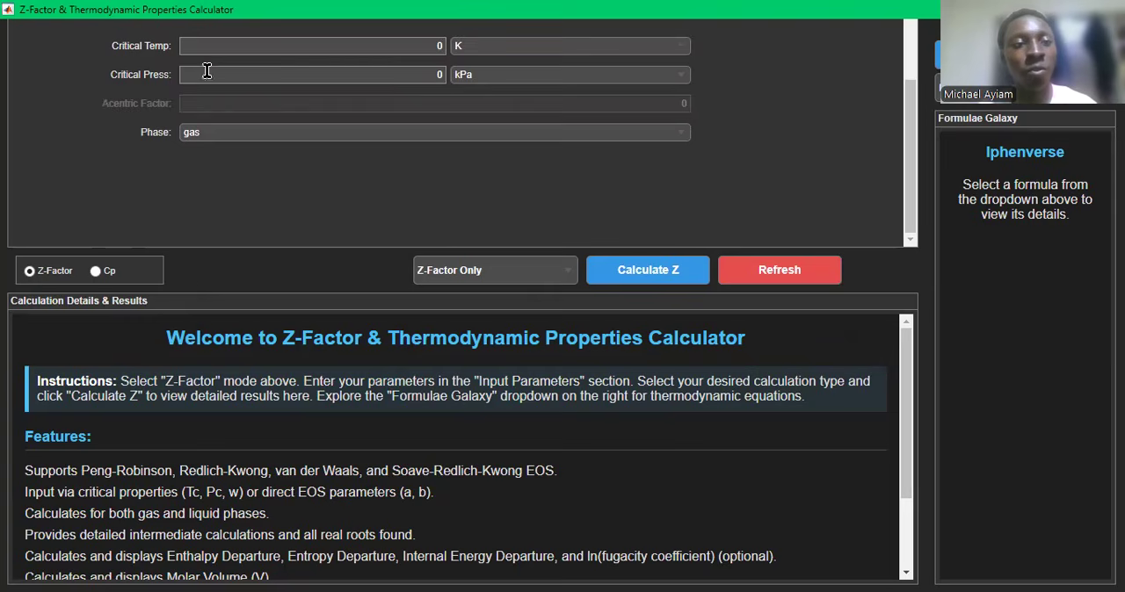
scroll(428, 80, "up", 3)
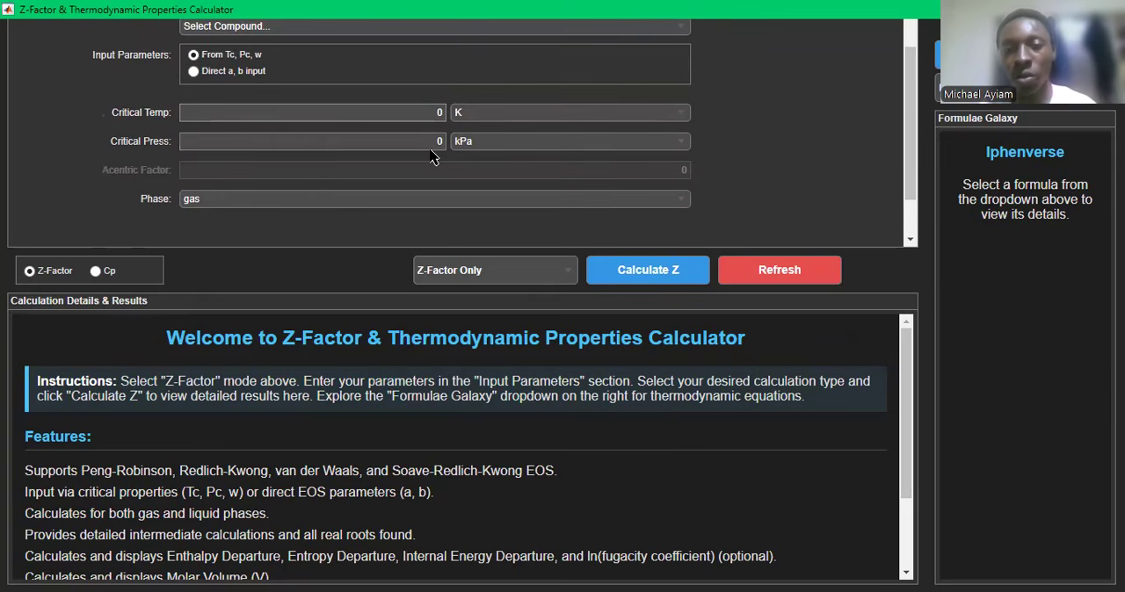
scroll(430, 156, "up", 3)
left_click(235, 109)
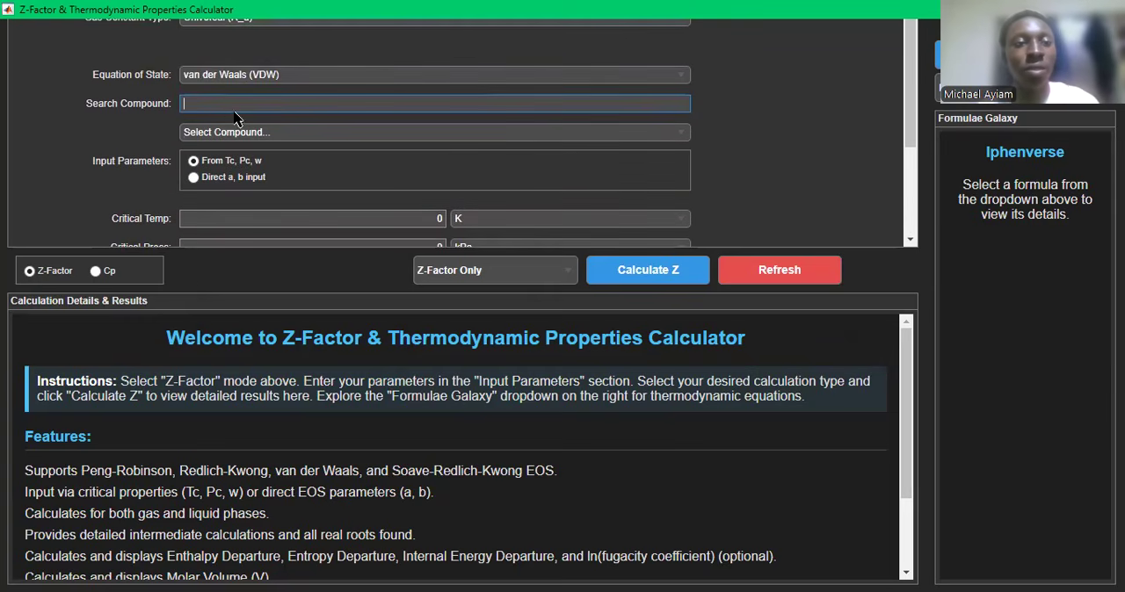
type("m")
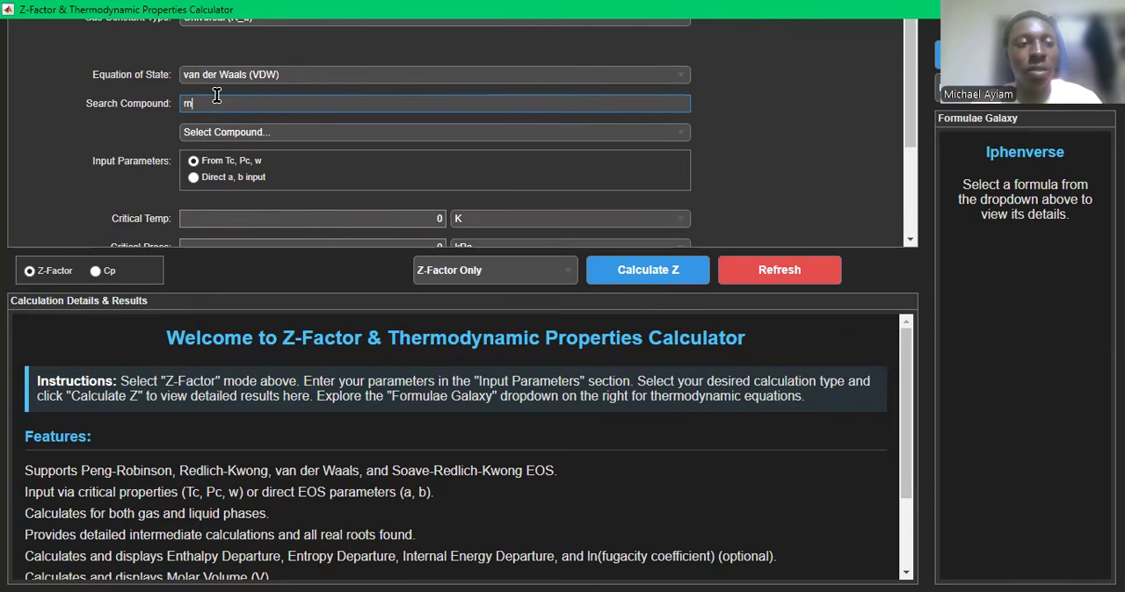
type("ethane")
scroll(492, 101, "down", 1)
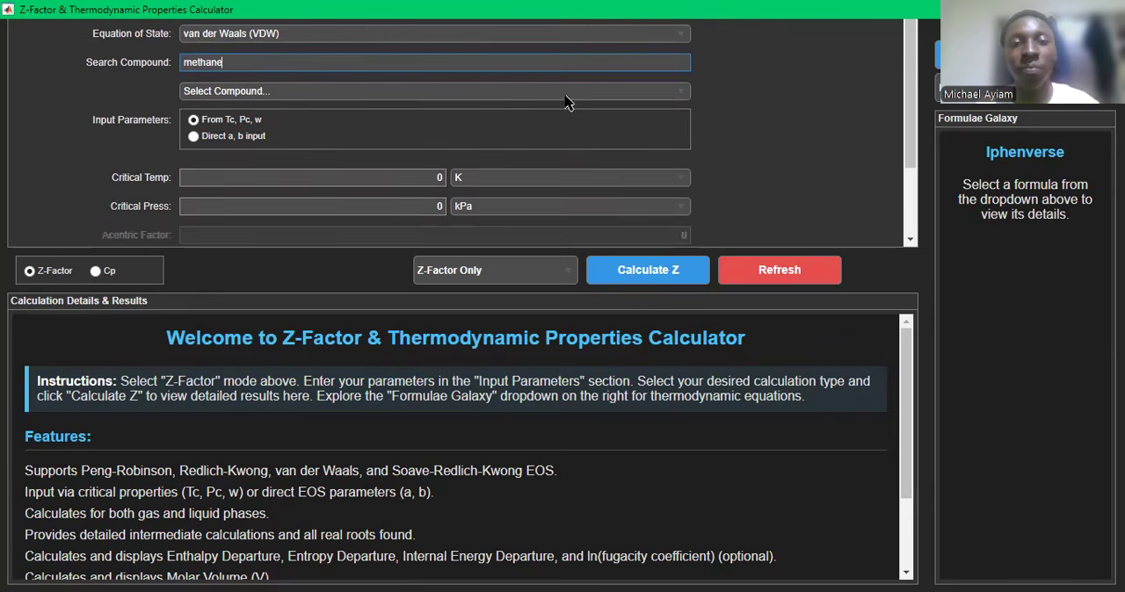
left_click(670, 93)
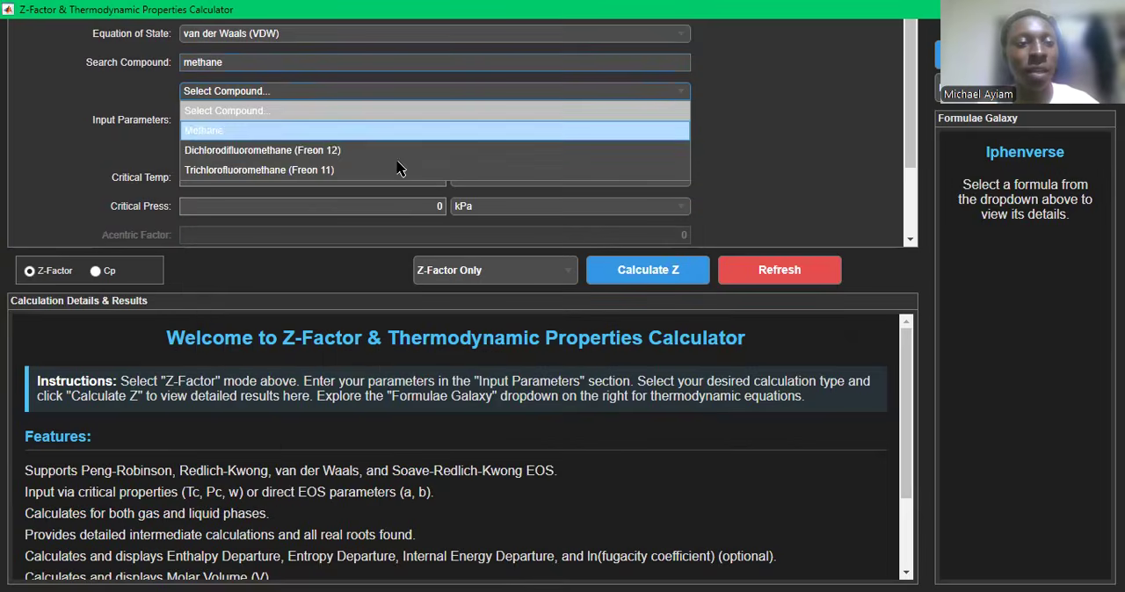
left_click(244, 131)
- Check the filled-in critical temperature and pressure, and choose gas as the phase
scroll(364, 138, "down", 2)
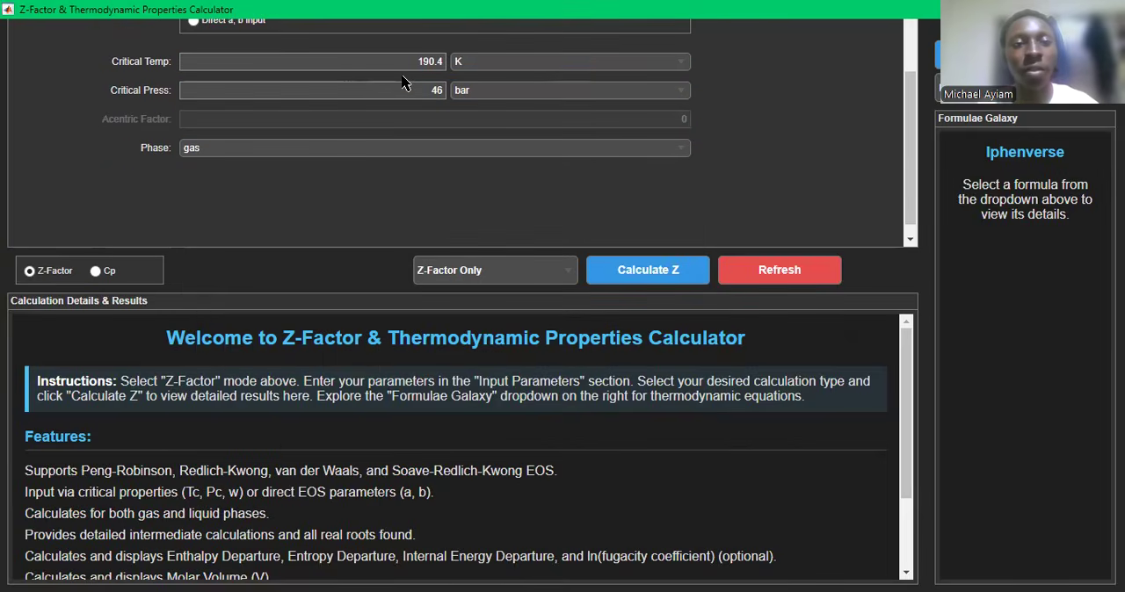
scroll(403, 82, "up", 2)
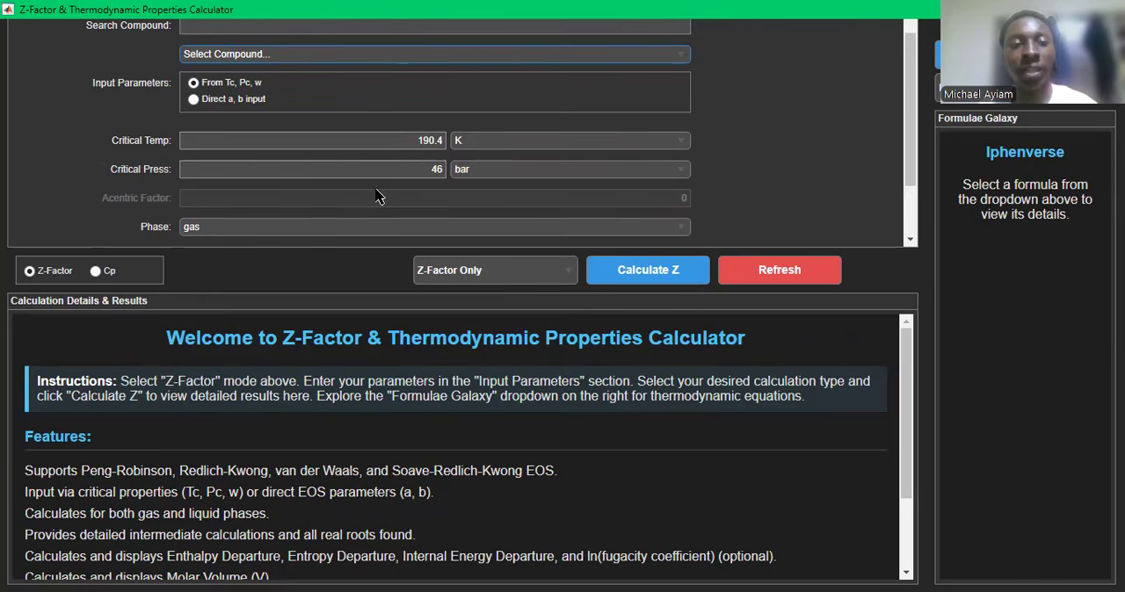
scroll(433, 176, "up", 3)
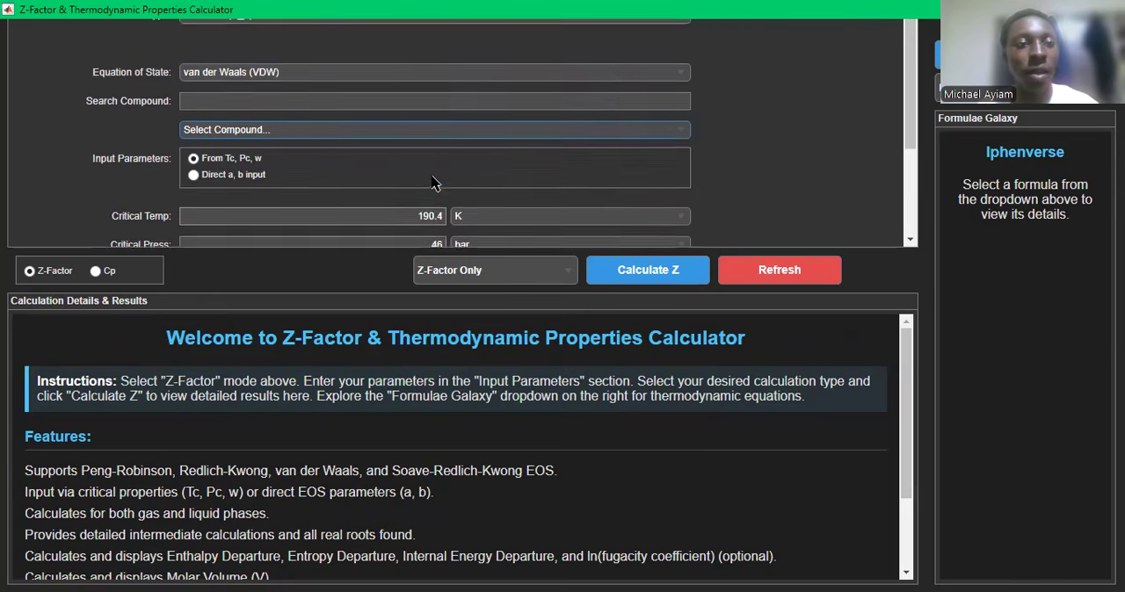
scroll(432, 182, "down", 2)
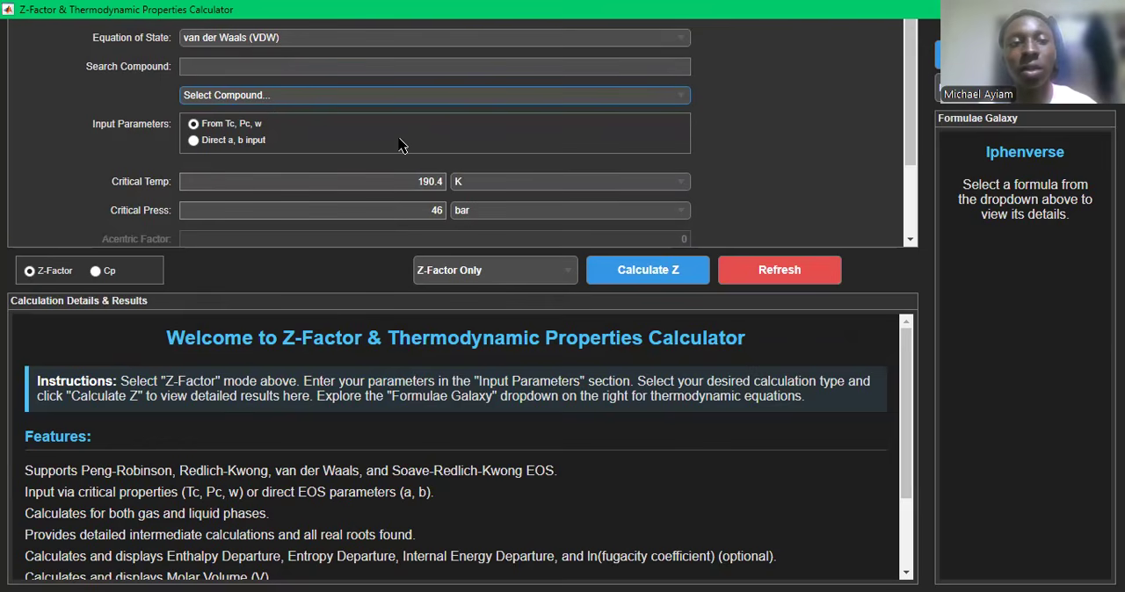
scroll(399, 145, "down", 5)
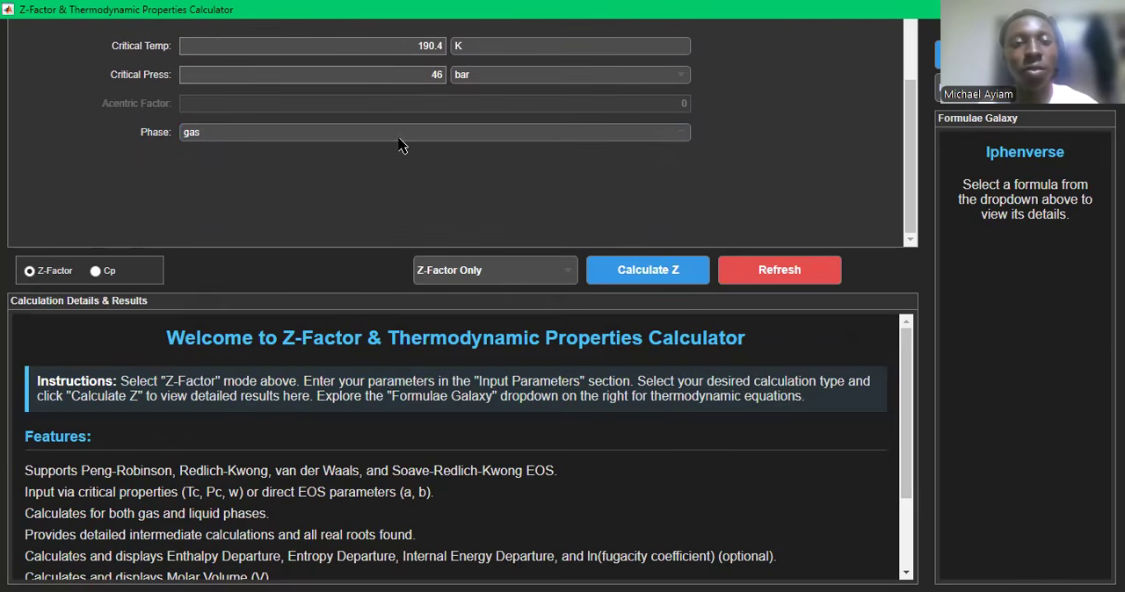
left_click(631, 139)
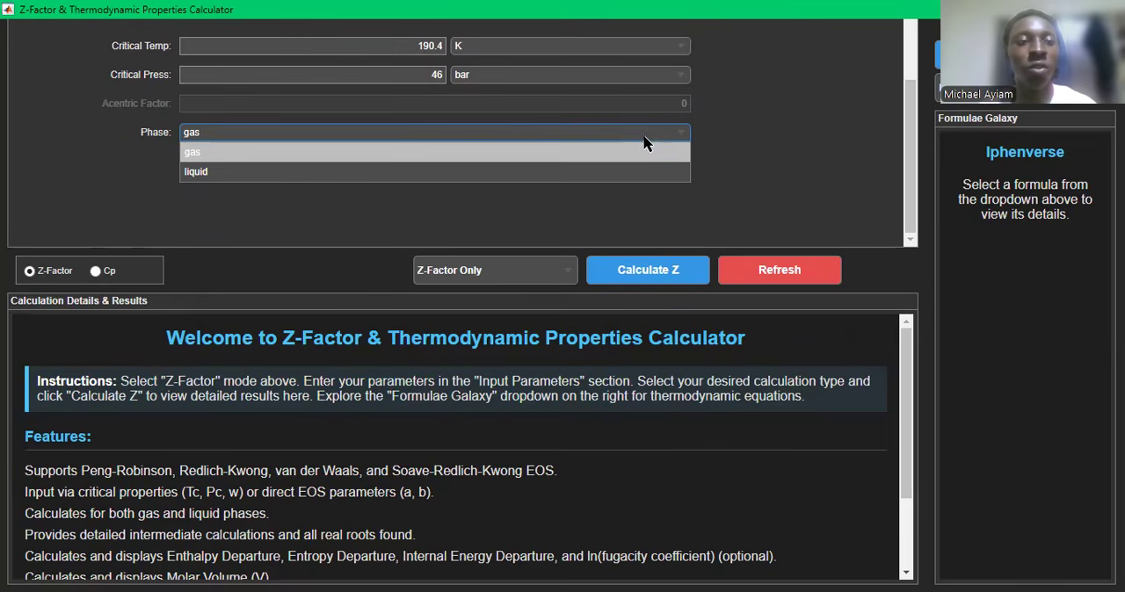
left_click(555, 153)
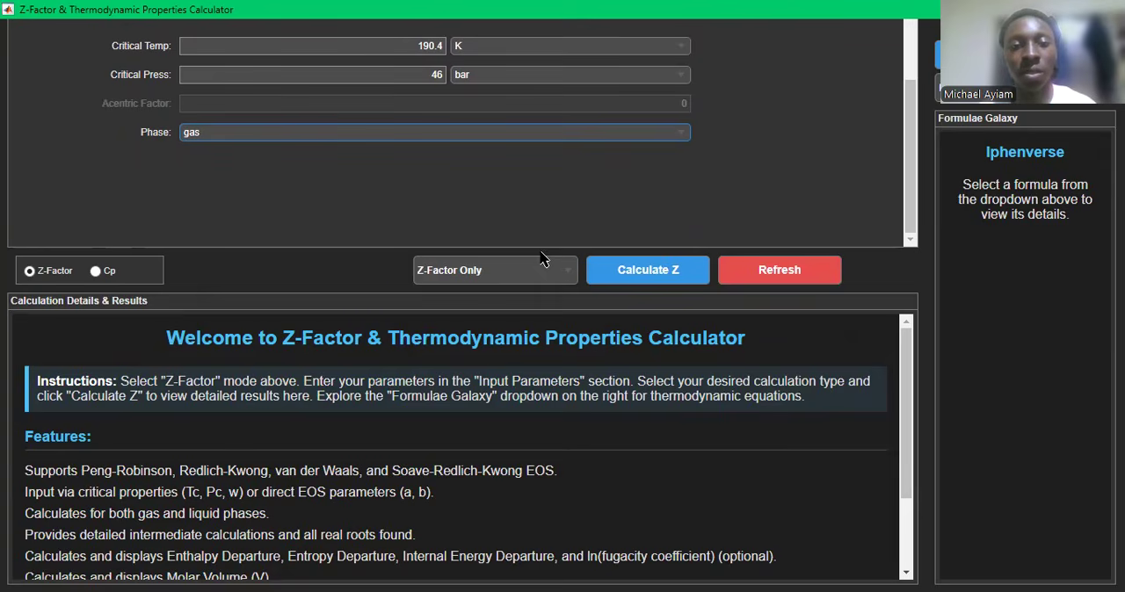
- Set the calculation type to Z-Factor & Enthalpy Departure and run the calculation
left_click(558, 276)
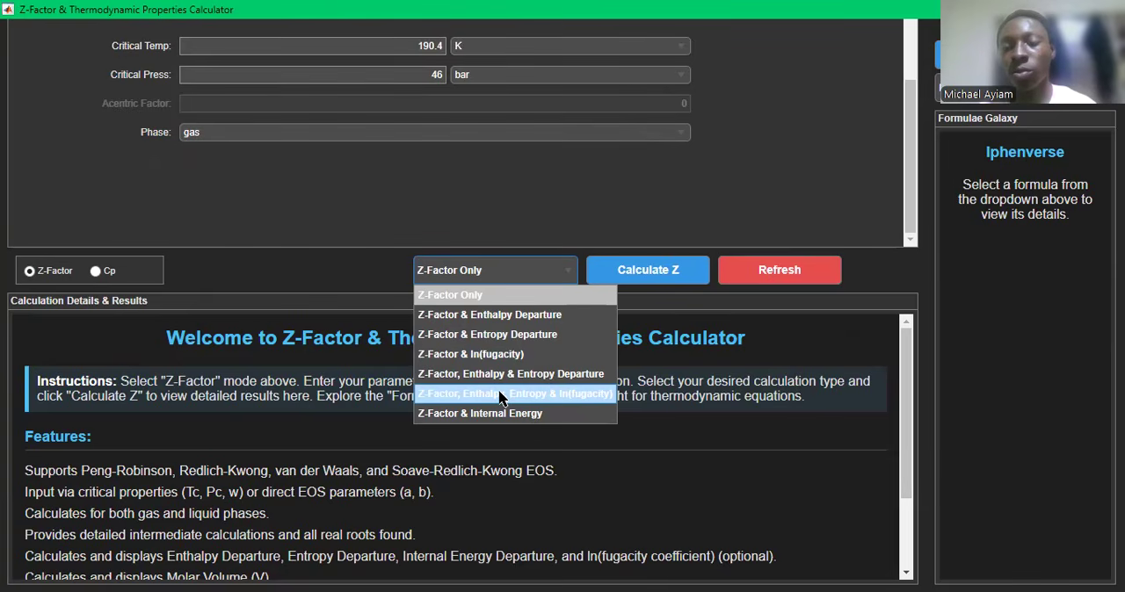
left_click(690, 375)
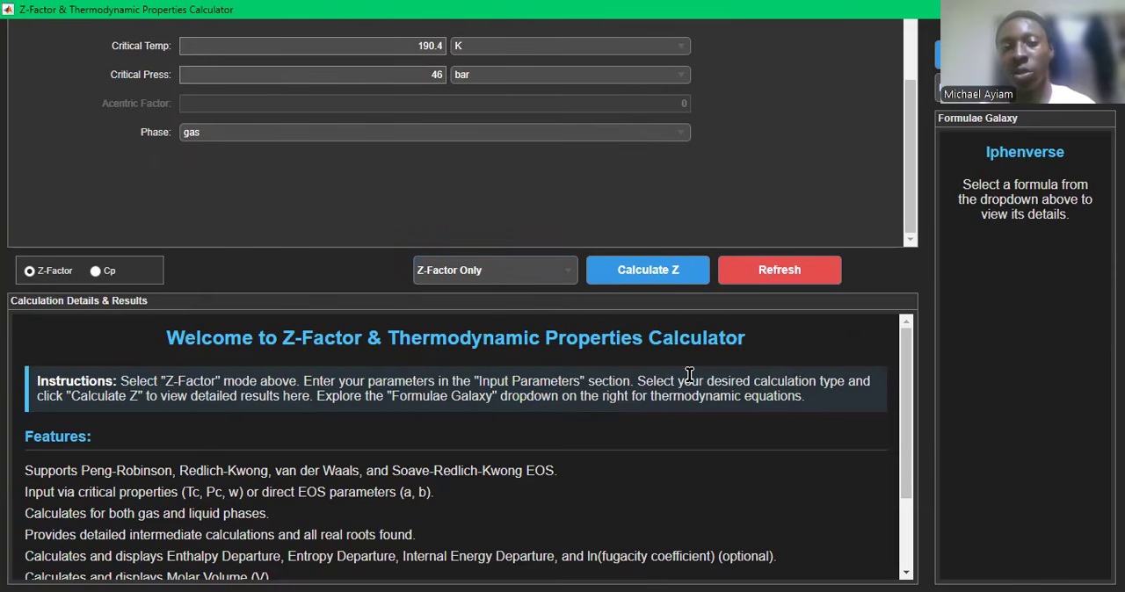
left_click(555, 270)
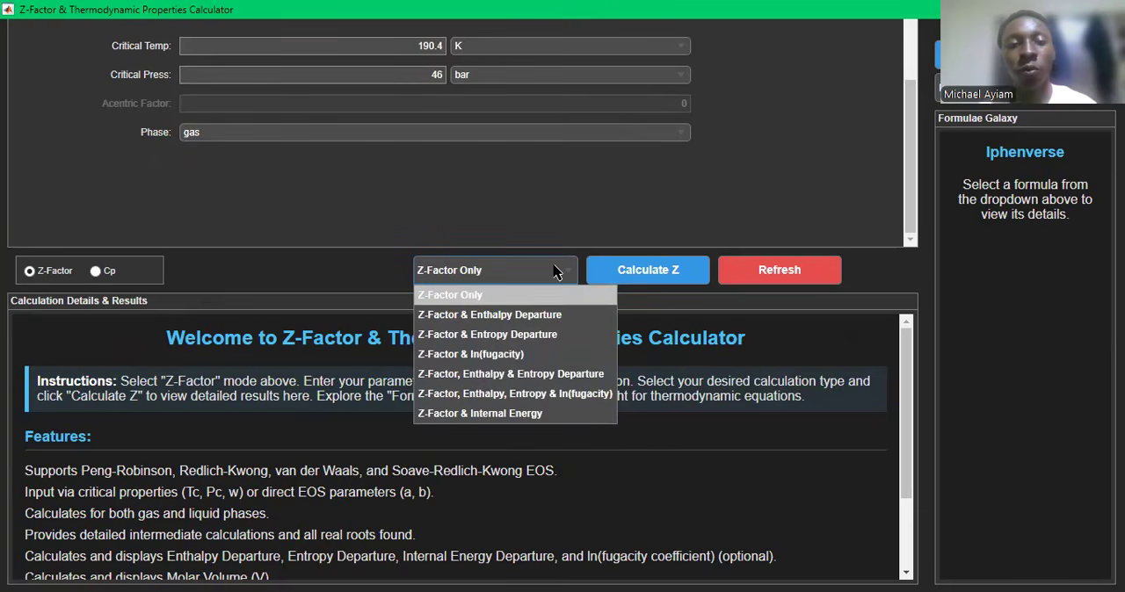
left_click(551, 320)
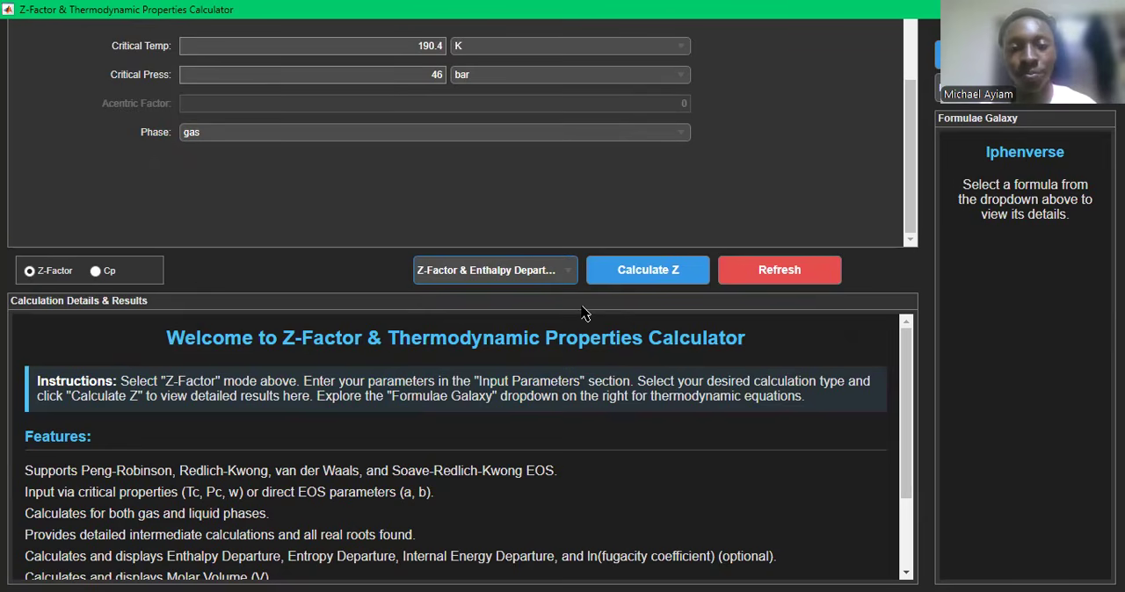
left_click(648, 269)
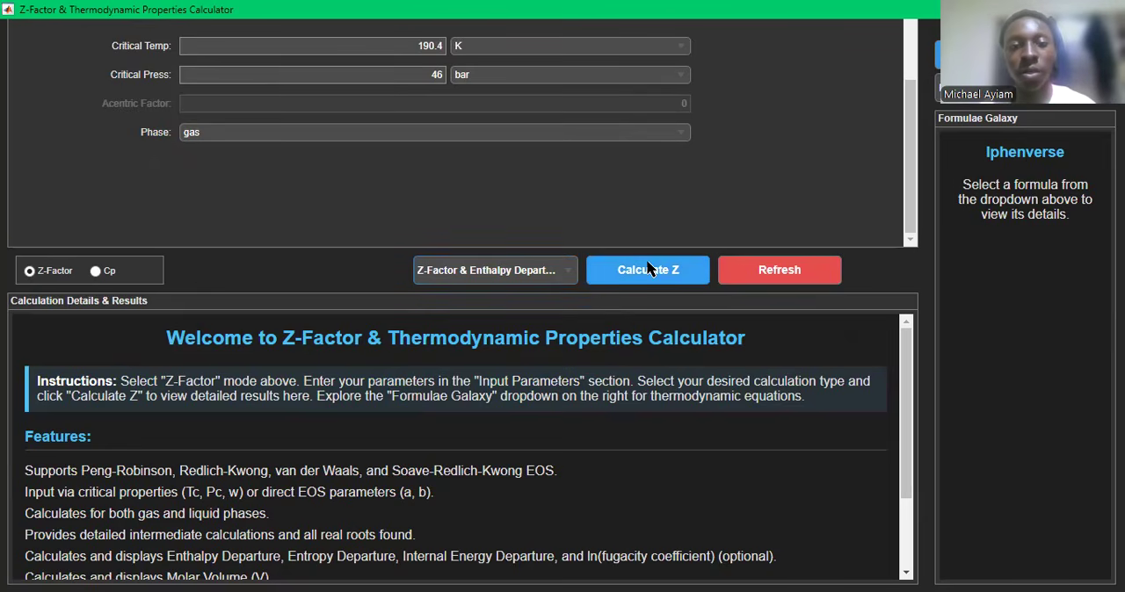
- Review the input parameters, critical and reduced properties, and EOS parameters a and b in the calculation results
scroll(504, 396, "down", 3)
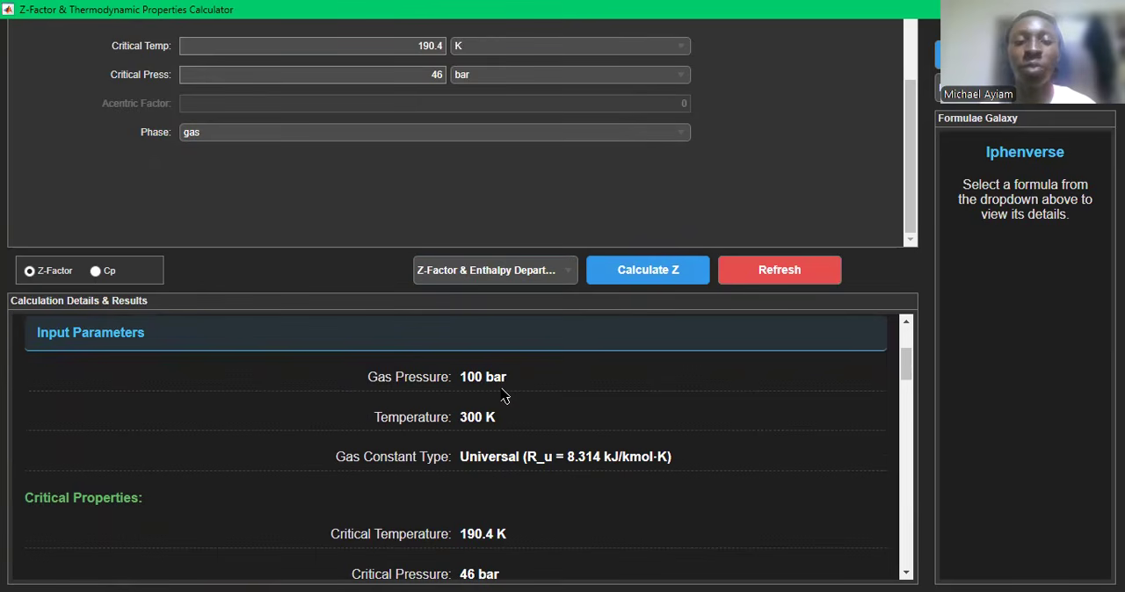
scroll(503, 396, "down", 2)
scroll(504, 396, "up", 1)
scroll(503, 396, "down", 2)
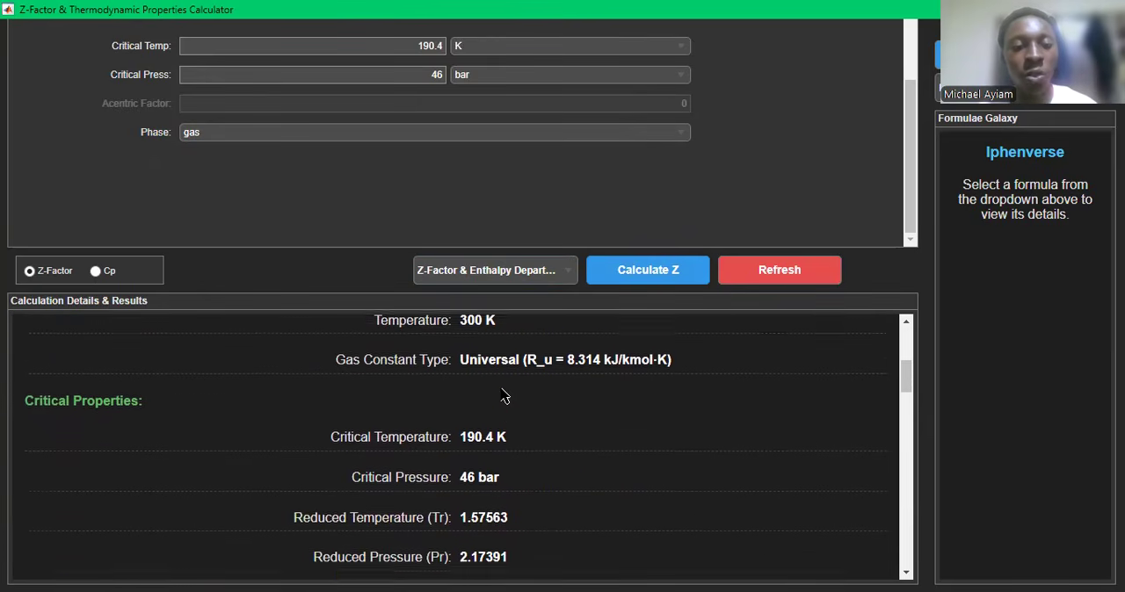
scroll(504, 396, "down", 2)
scroll(503, 397, "up", 5)
scroll(504, 396, "down", 5)
scroll(503, 396, "down", 3)
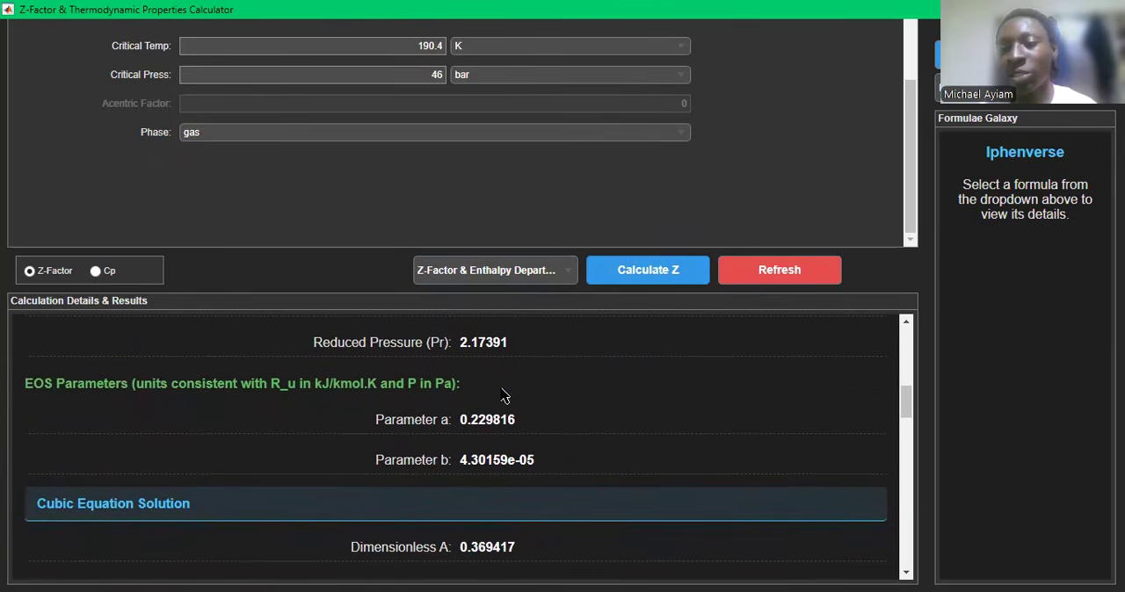
- Examine the cubic equation solution, its coefficients and roots, and the calculated compressibility factor
scroll(503, 396, "down", 2)
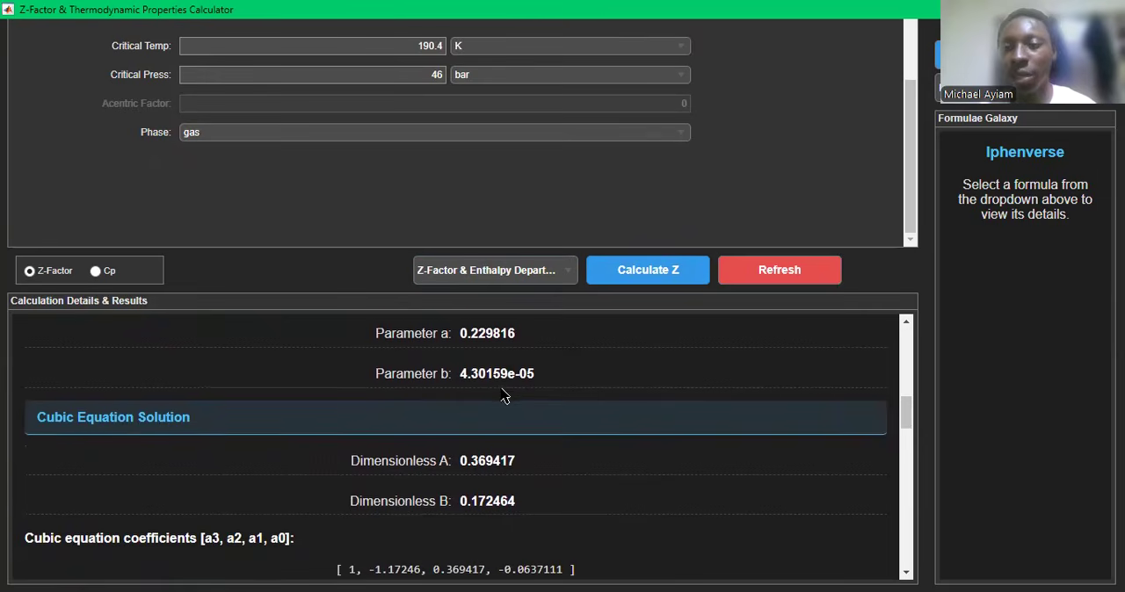
scroll(504, 396, "down", 1)
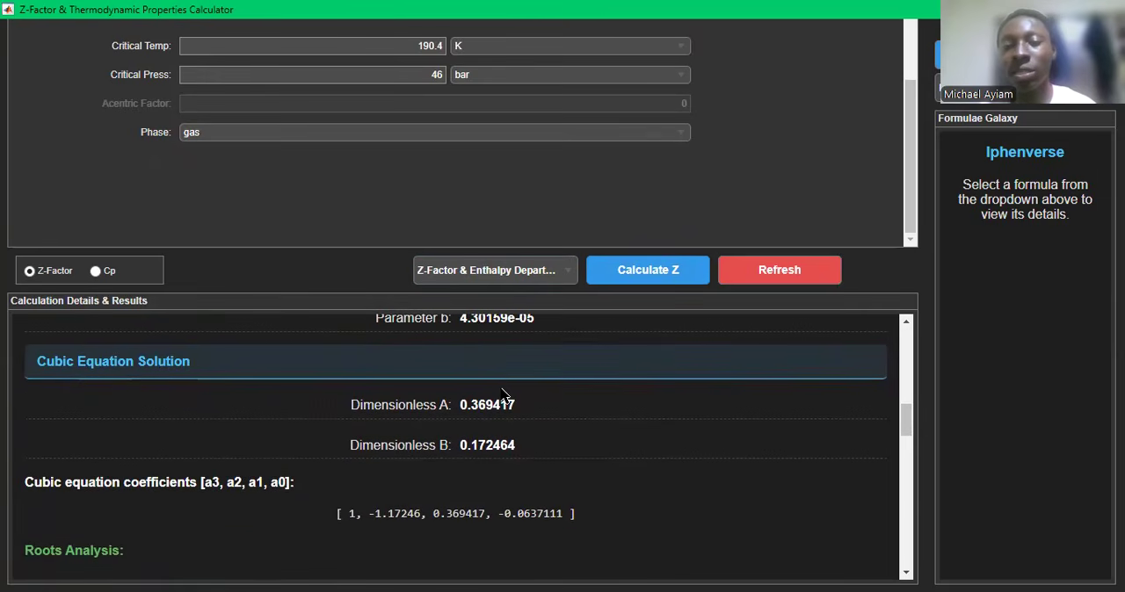
scroll(503, 396, "down", 2)
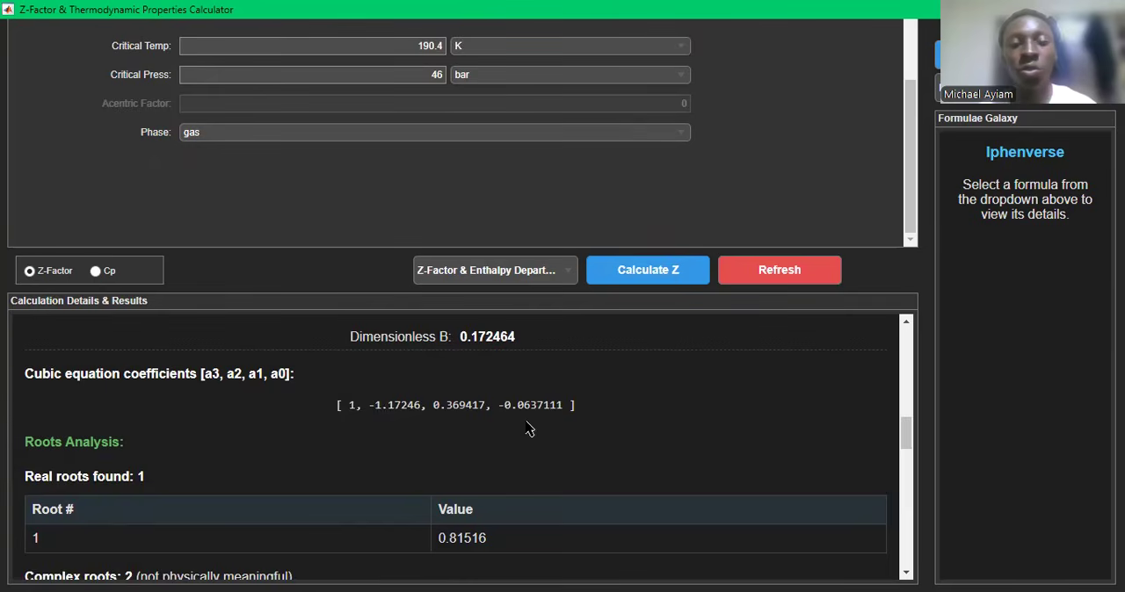
scroll(529, 429, "up", 1)
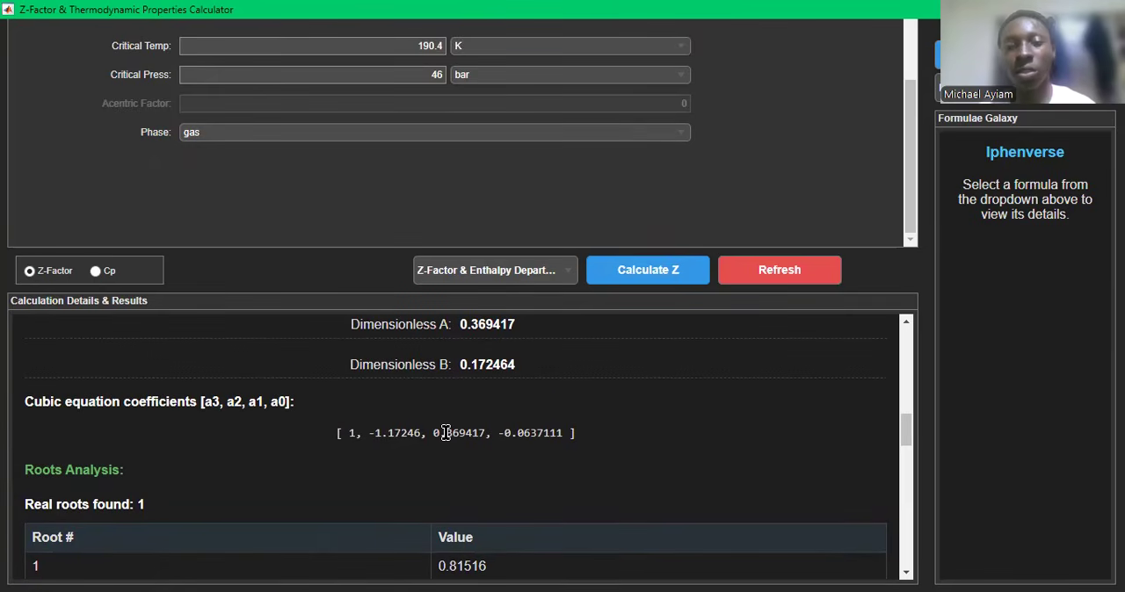
scroll(445, 432, "down", 1)
scroll(448, 439, "down", 1)
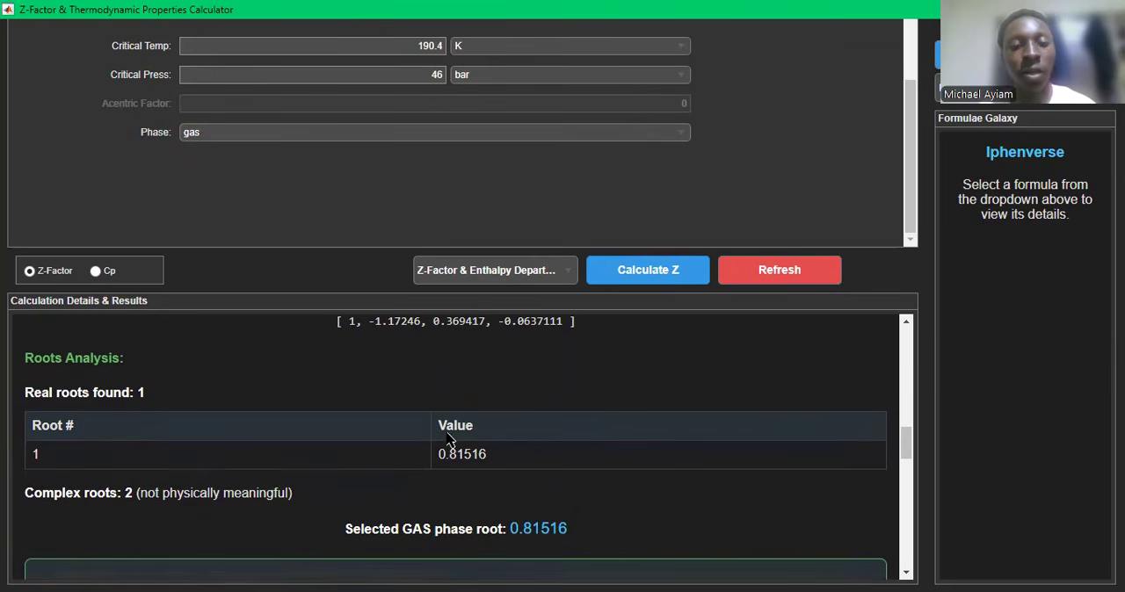
scroll(490, 473, "down", 1)
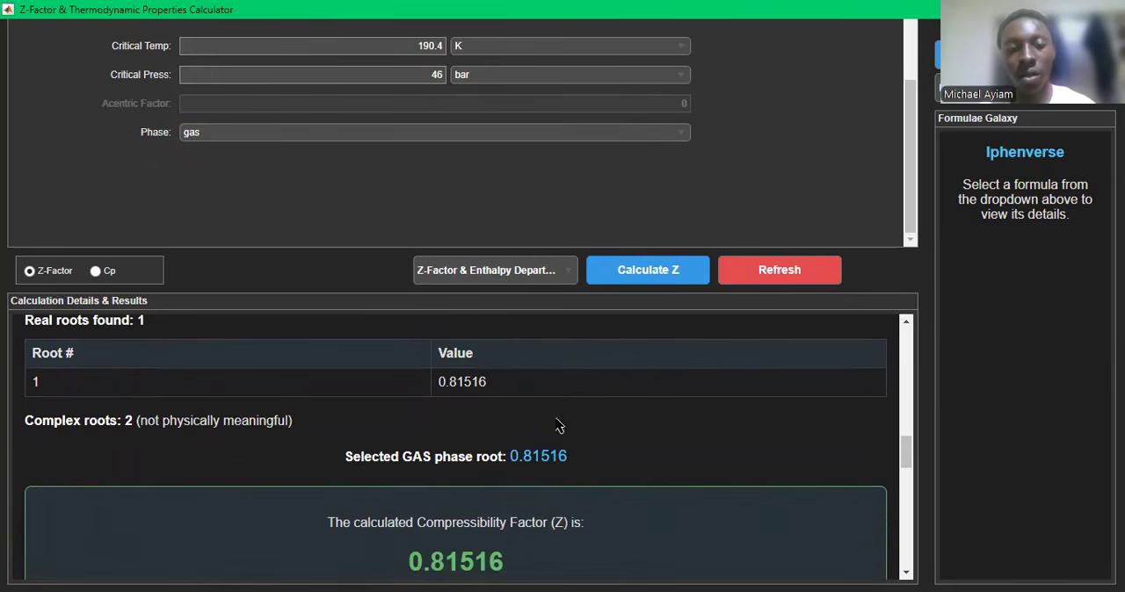
scroll(553, 480, "down", 1)
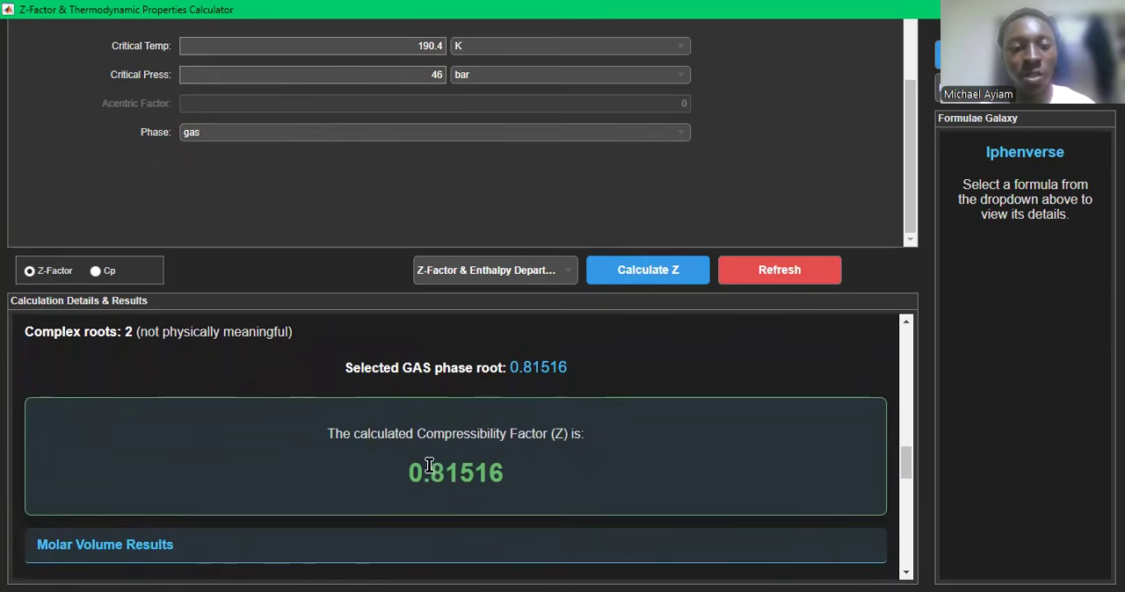
- Examine the molar volume and enthalpy departure results down to the physical interpretation of Z
scroll(492, 469, "down", 2)
scroll(493, 471, "up", 1)
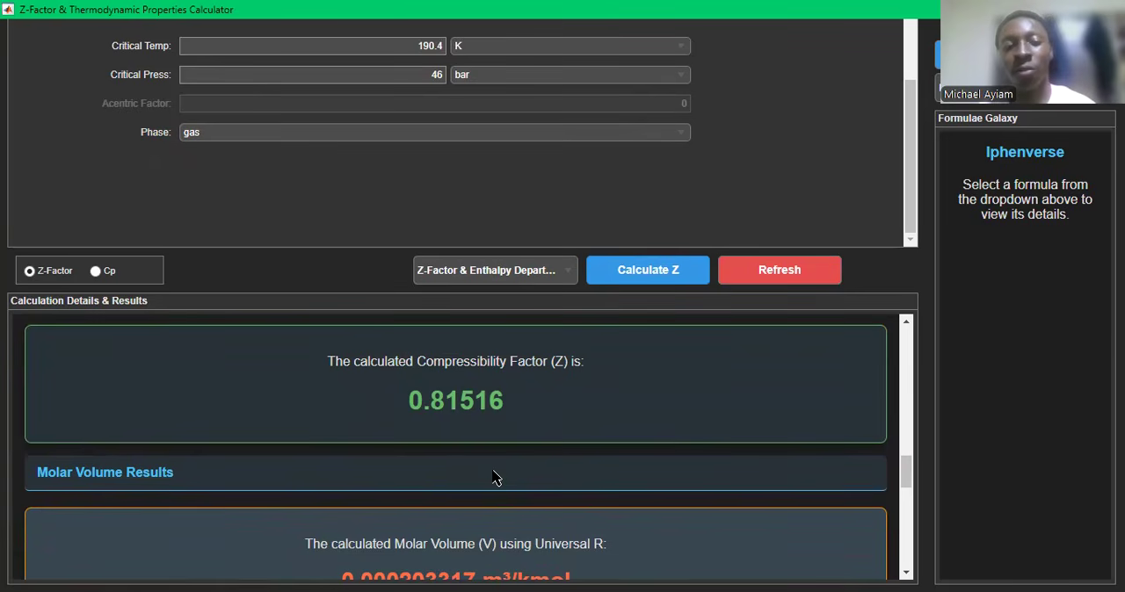
scroll(494, 477, "down", 1)
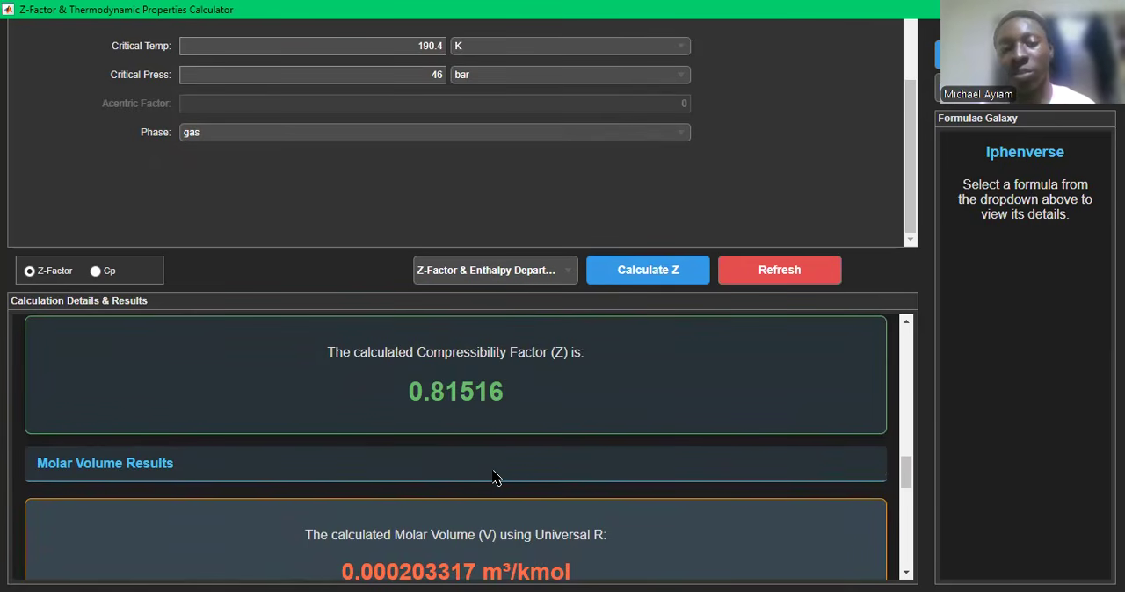
scroll(494, 477, "down", 3)
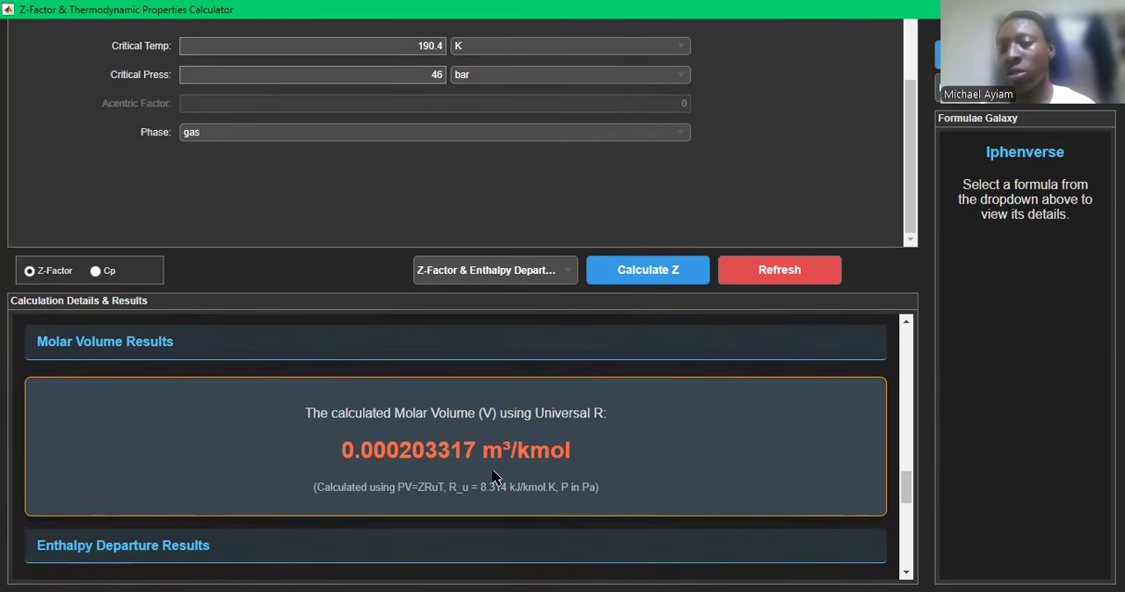
scroll(493, 477, "down", 1)
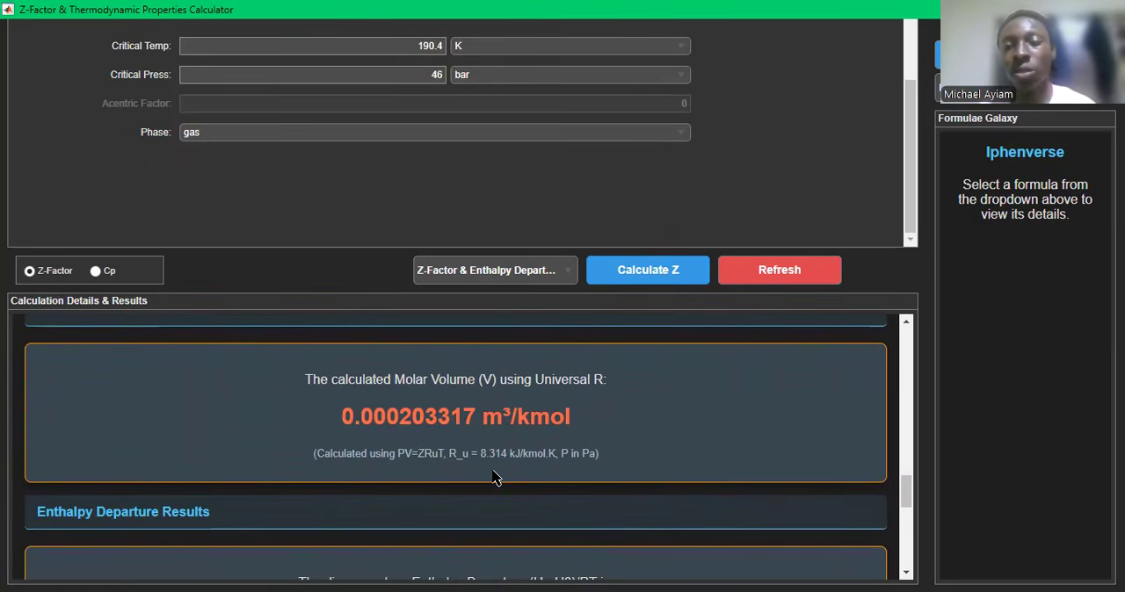
scroll(494, 477, "down", 1)
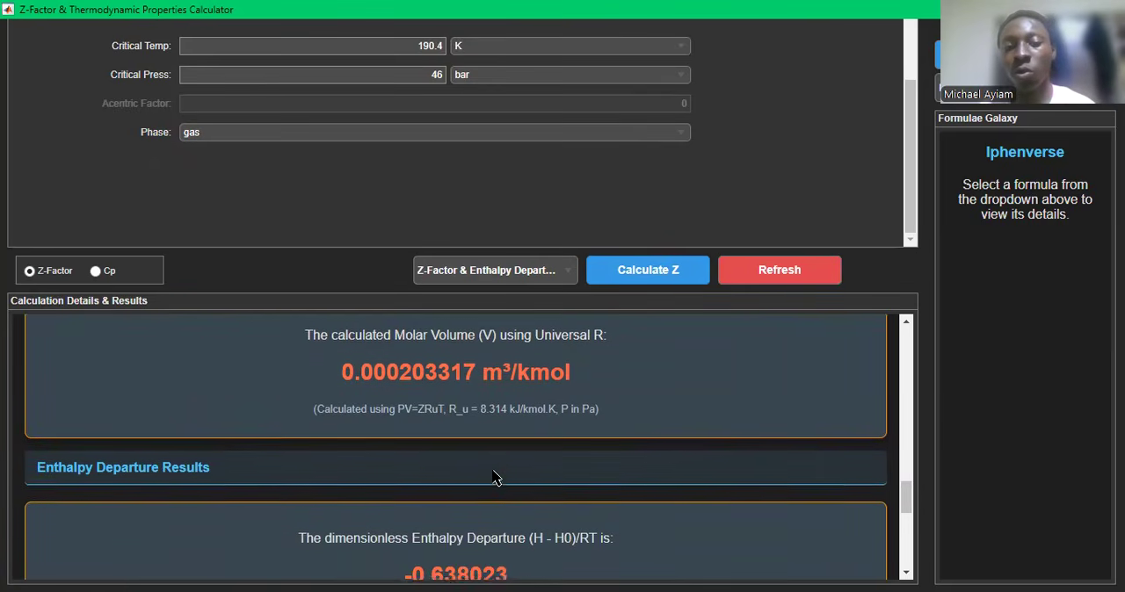
scroll(495, 478, "down", 1)
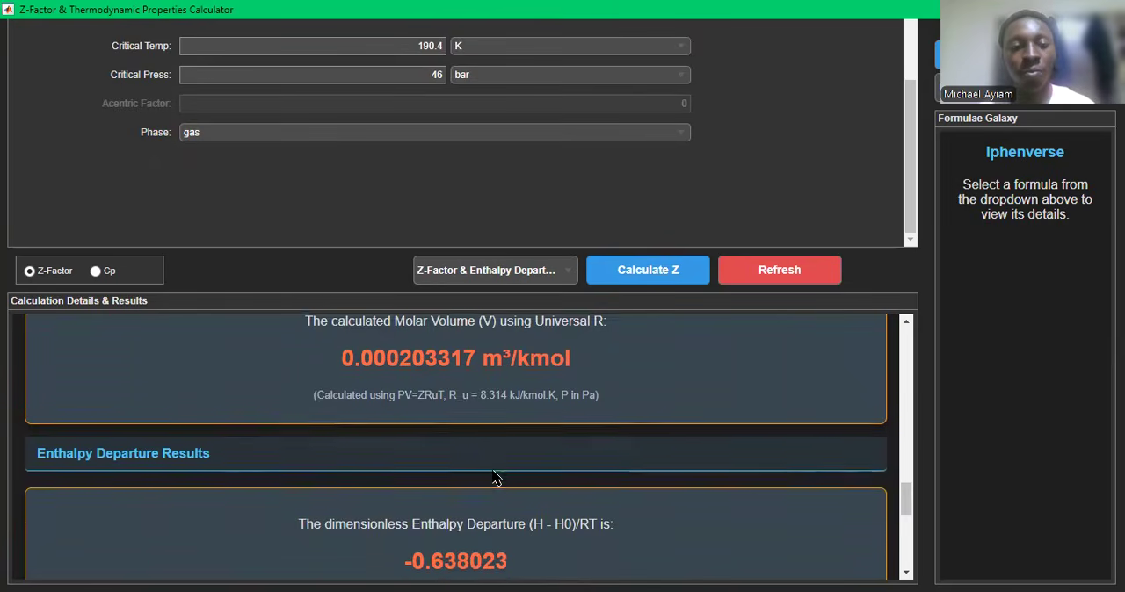
scroll(492, 483, "up", 2)
scroll(519, 440, "down", 4)
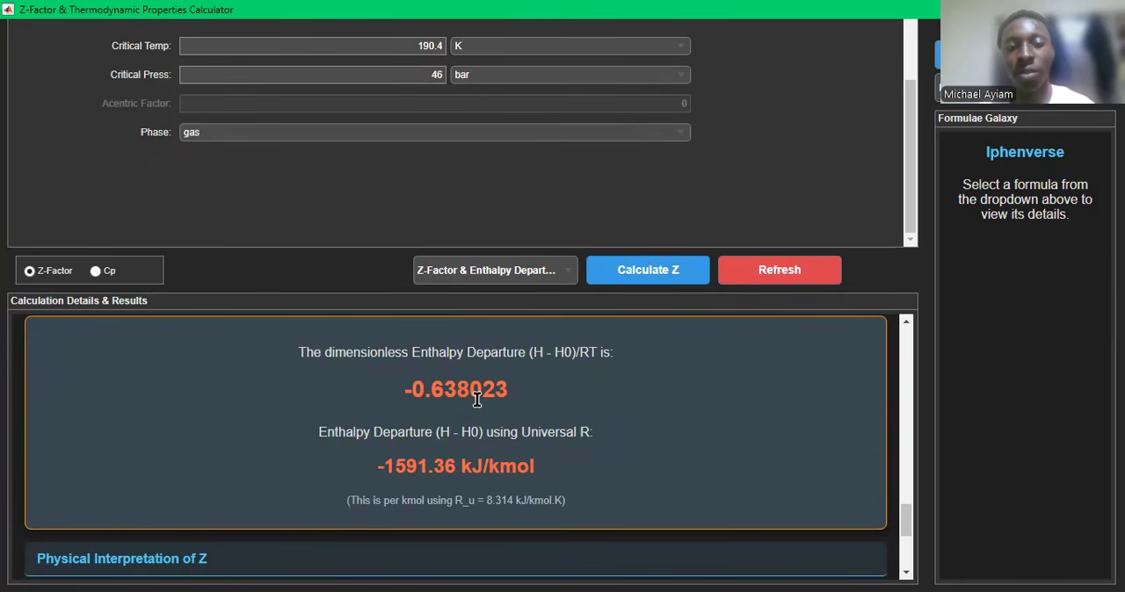
scroll(408, 396, "down", 1)
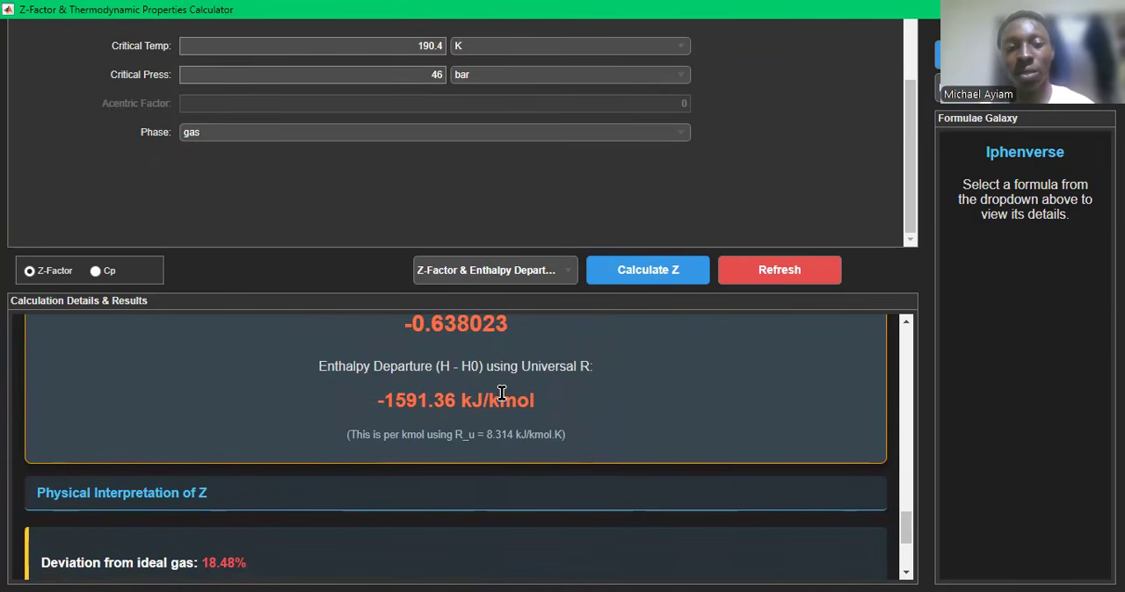
scroll(501, 393, "down", 3)
scroll(502, 393, "up", 5)
- Change the calculation type to Z-Factor & Entropy Departure, run the calculation and view the entropy departure results
scroll(502, 393, "up", 4)
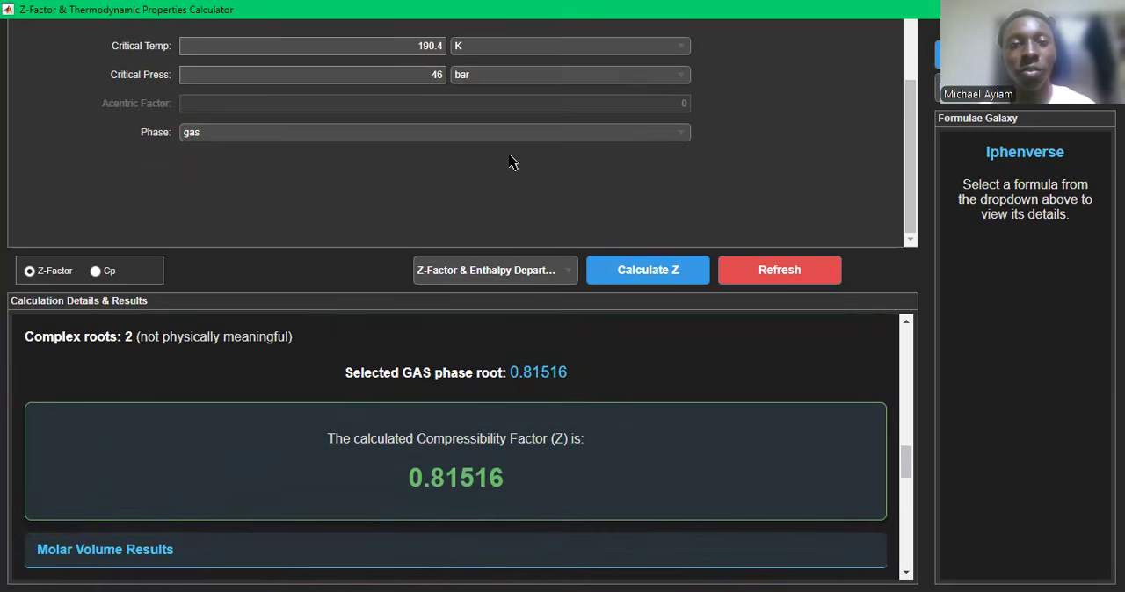
scroll(513, 163, "up", 3)
scroll(514, 163, "up", 2)
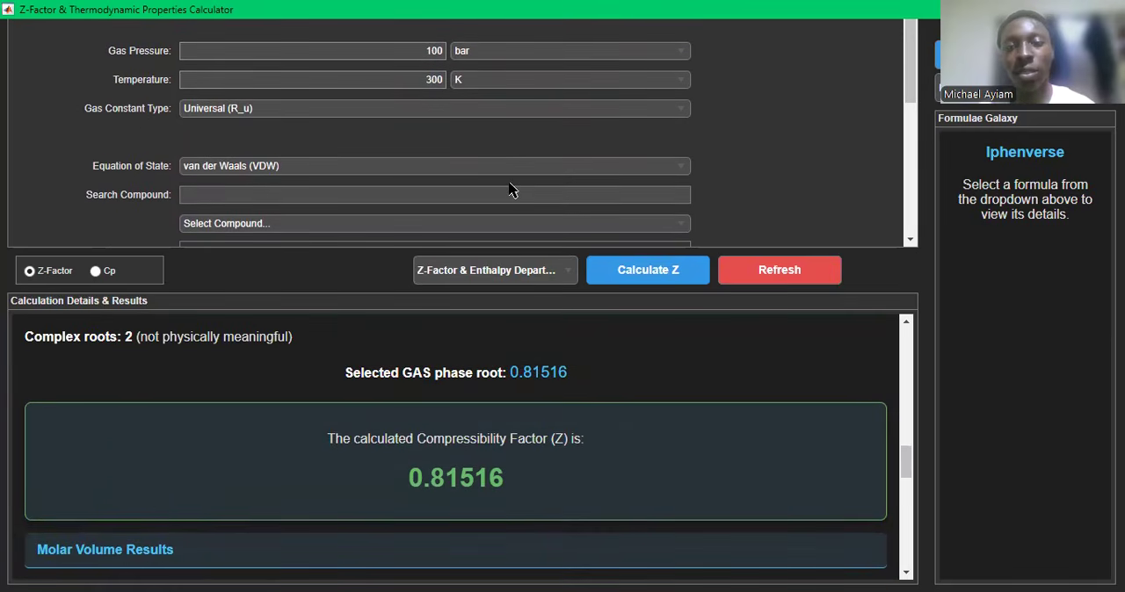
left_click(550, 272)
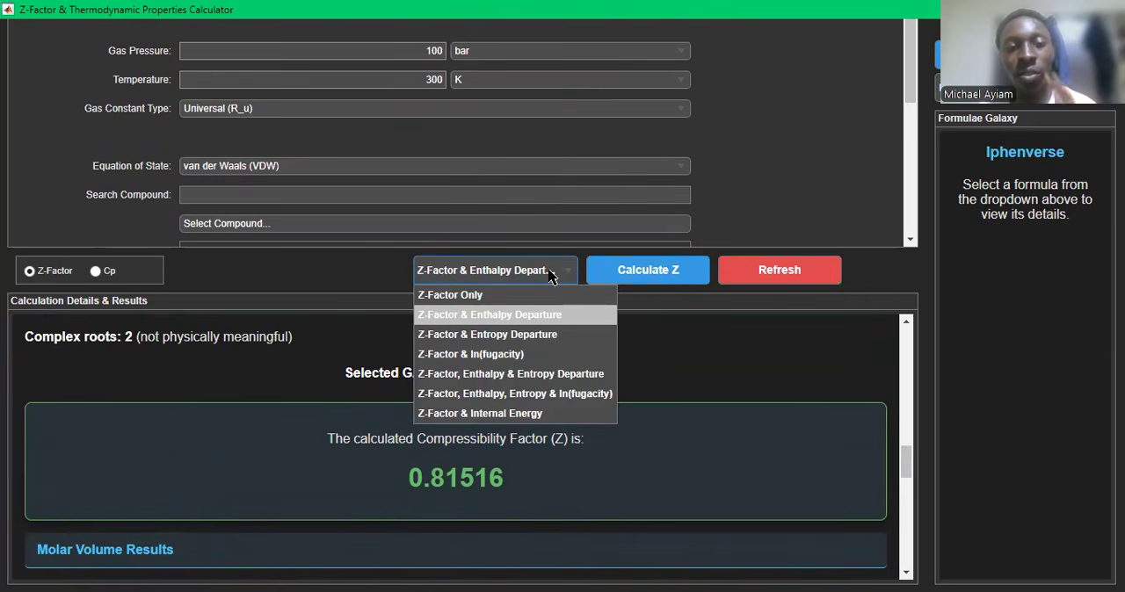
left_click(505, 334)
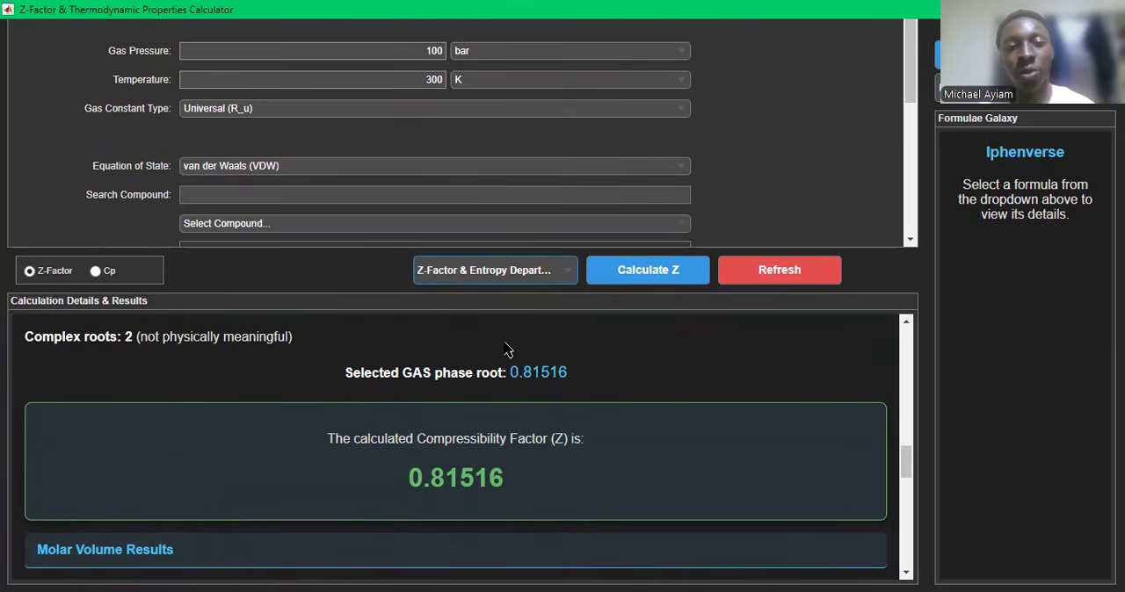
left_click(642, 275)
scroll(513, 466, "down", 5)
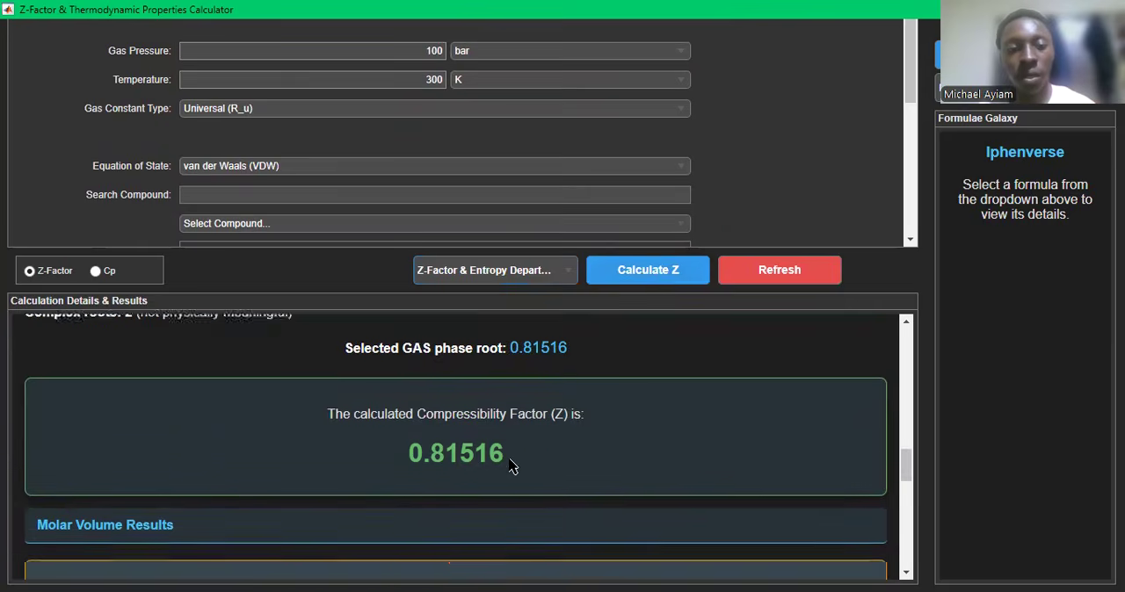
scroll(512, 467, "up", 2)
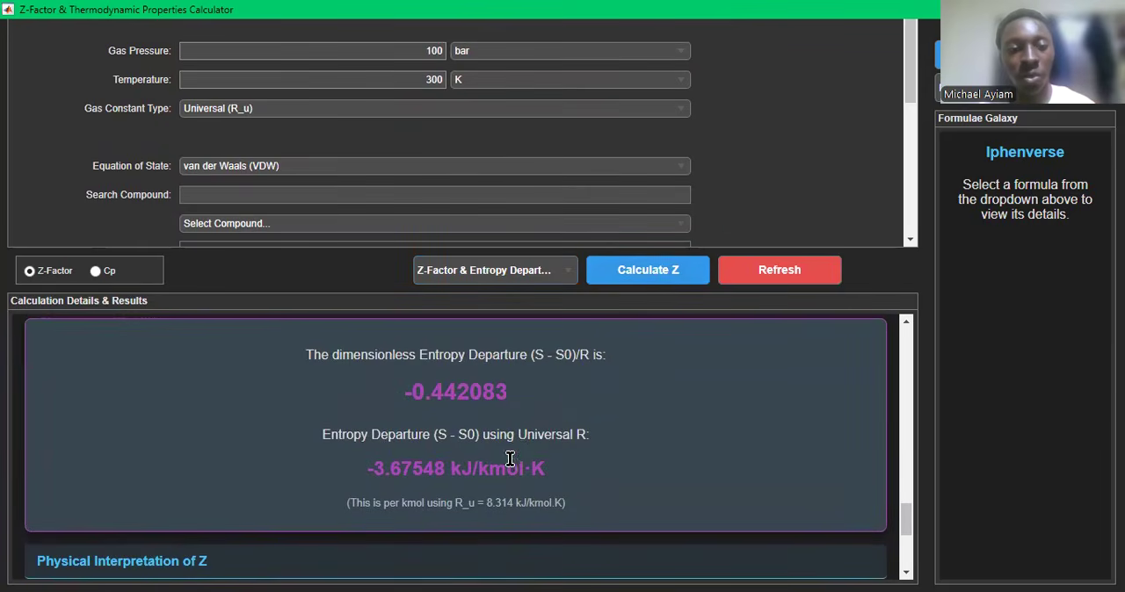
- Change the calculation type to Z-Factor & ln(fugacity), run the calculation and view the fugacity coefficient results
left_click(548, 272)
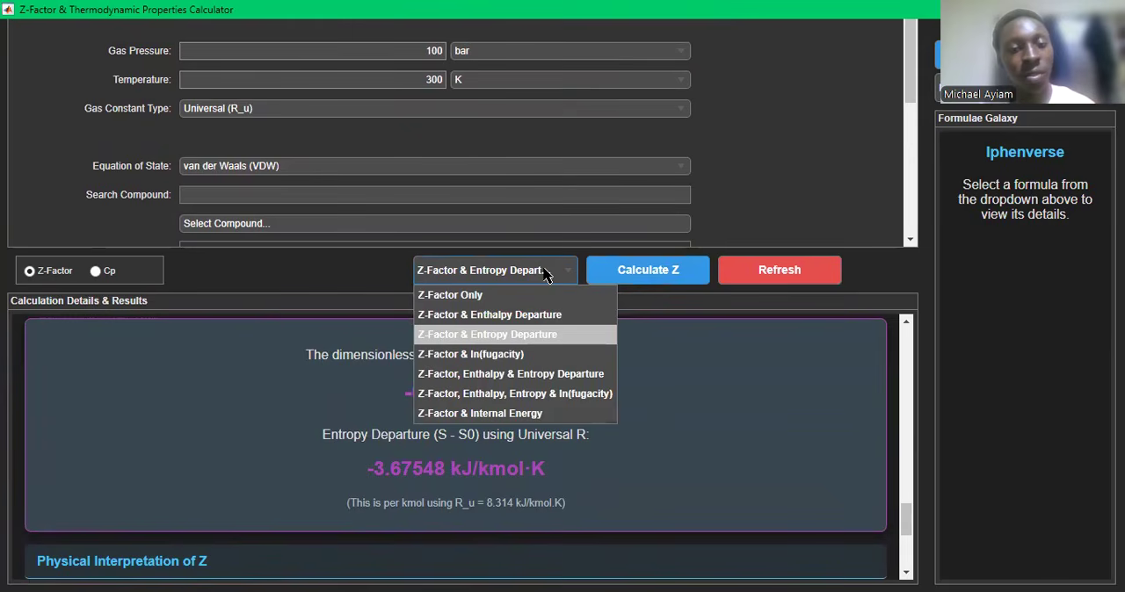
left_click(506, 356)
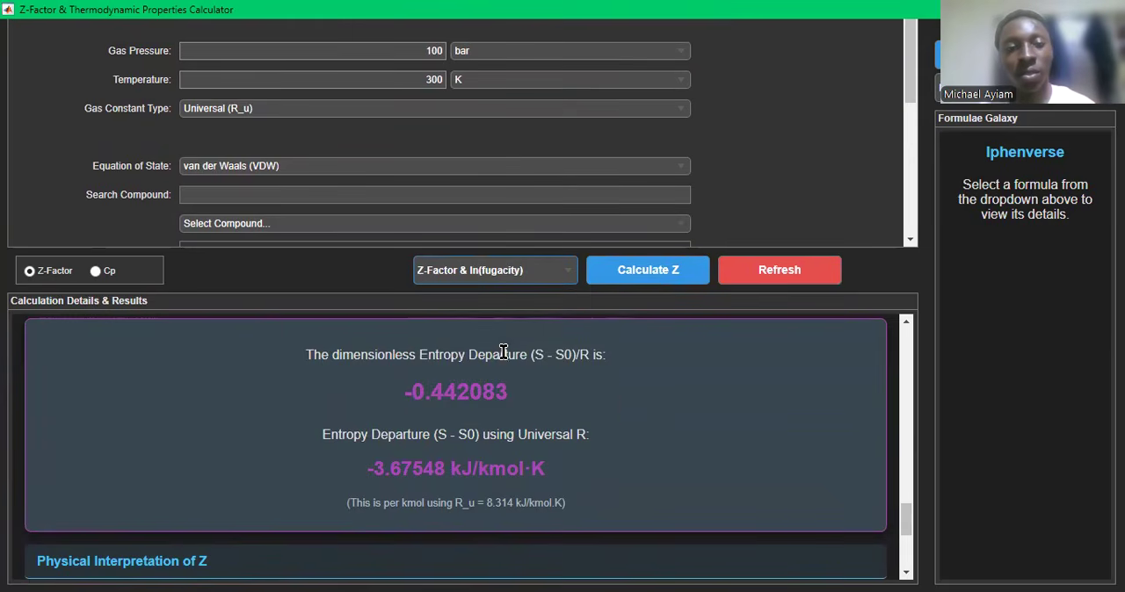
left_click(674, 283)
scroll(422, 387, "up", 2)
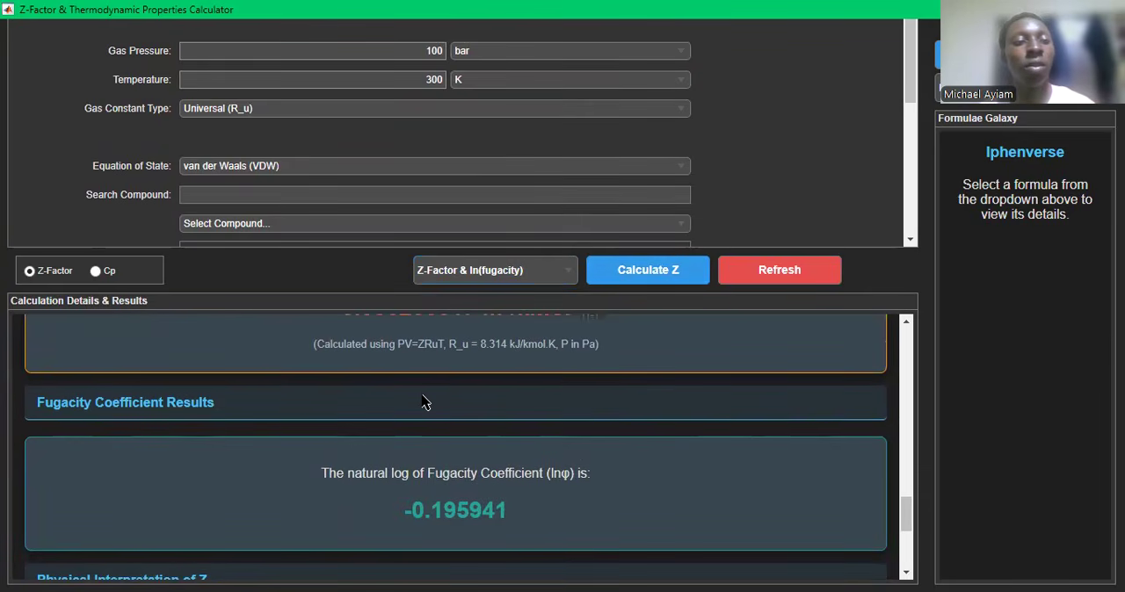
- Switch to Cp mode, search the compounds for "methane" and select Methane to fill in its Cp coefficients
left_click(98, 271)
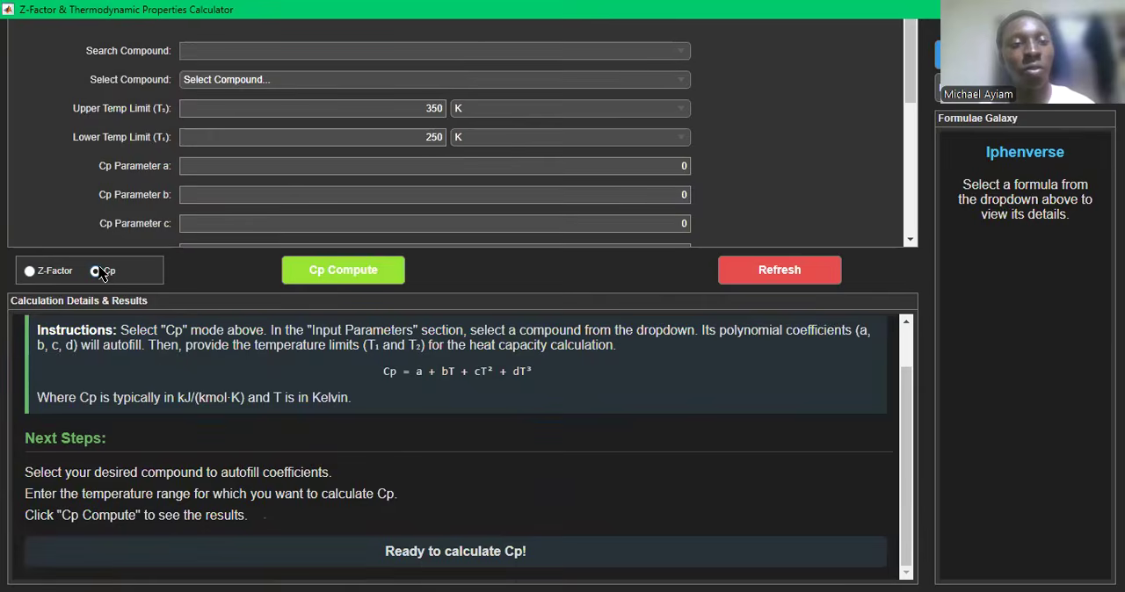
left_click(263, 51)
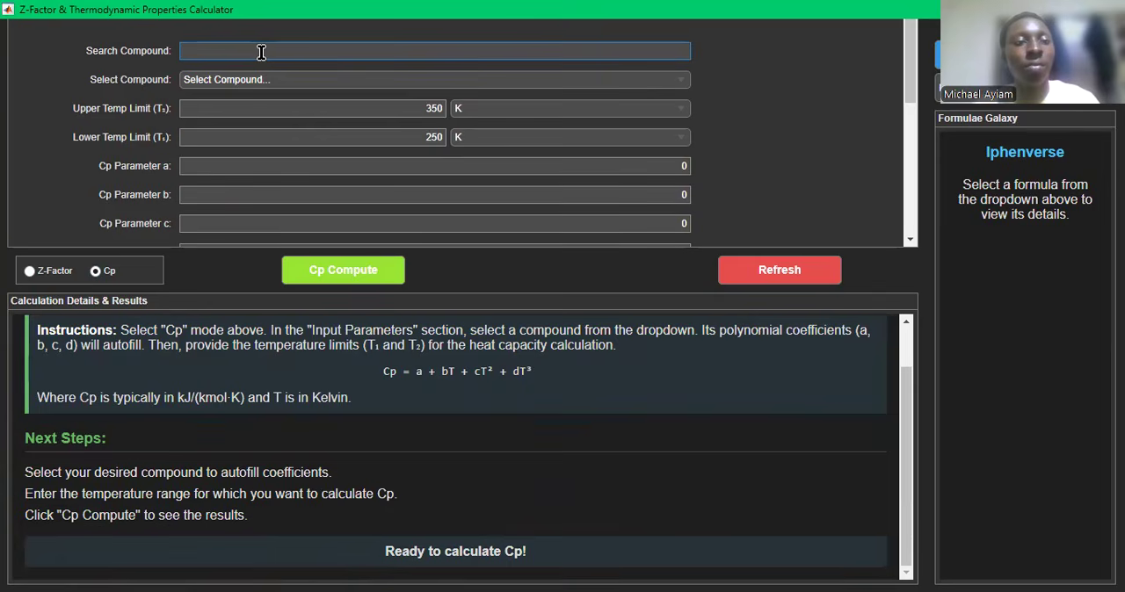
type("methane")
left_click(668, 80)
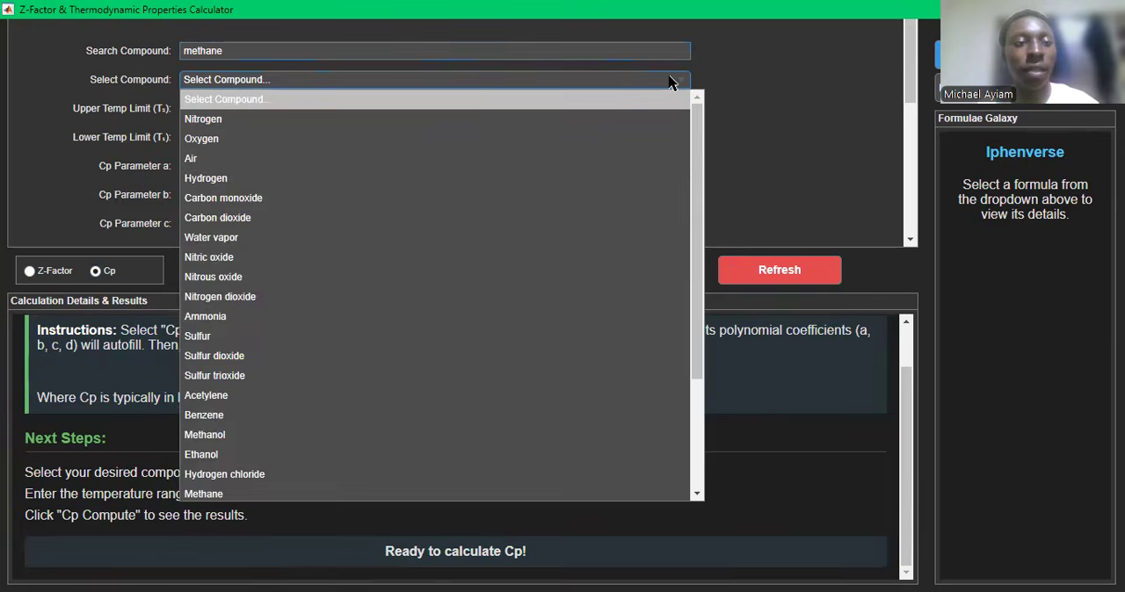
left_click(259, 122)
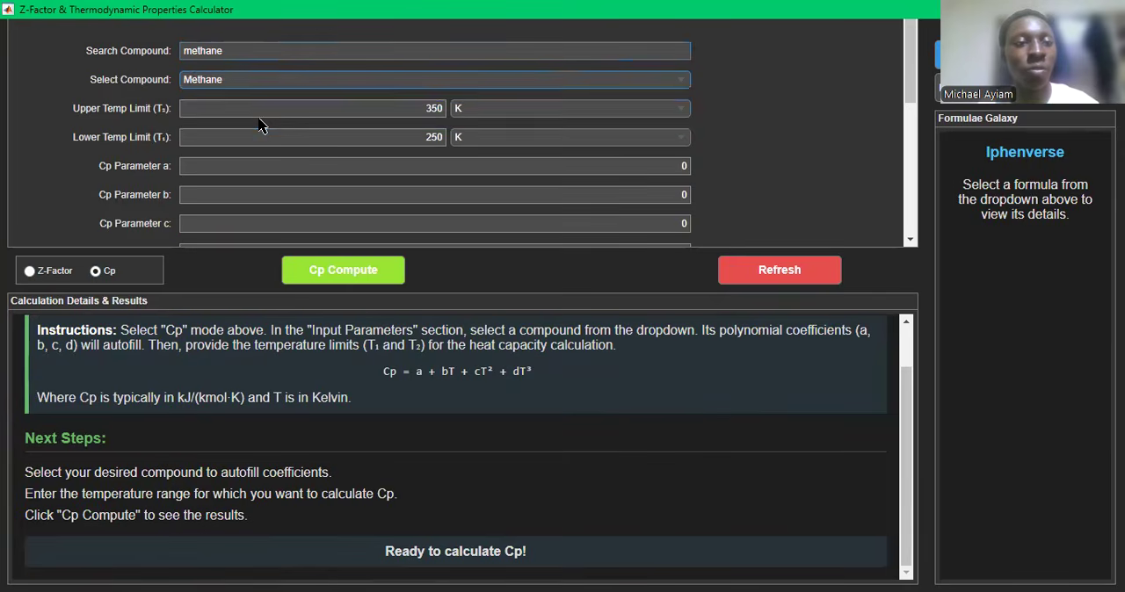
- Check the filled-in Cp coefficients, compute methane's integrated heat capacity with the default temperature limits, and view the result
scroll(469, 140, "down", 1)
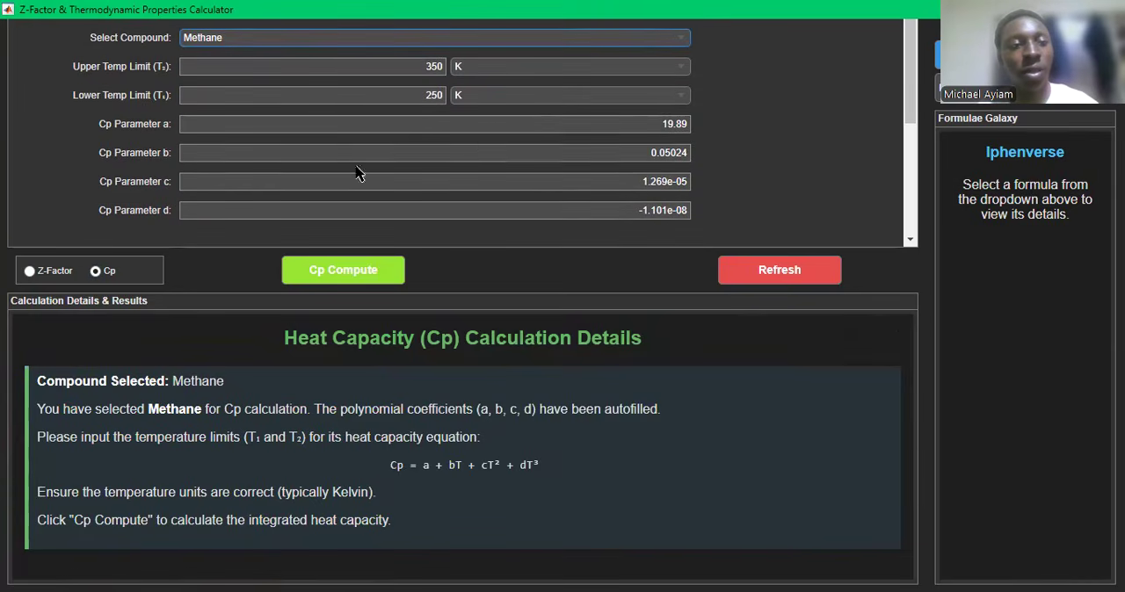
scroll(714, 173, "up", 1)
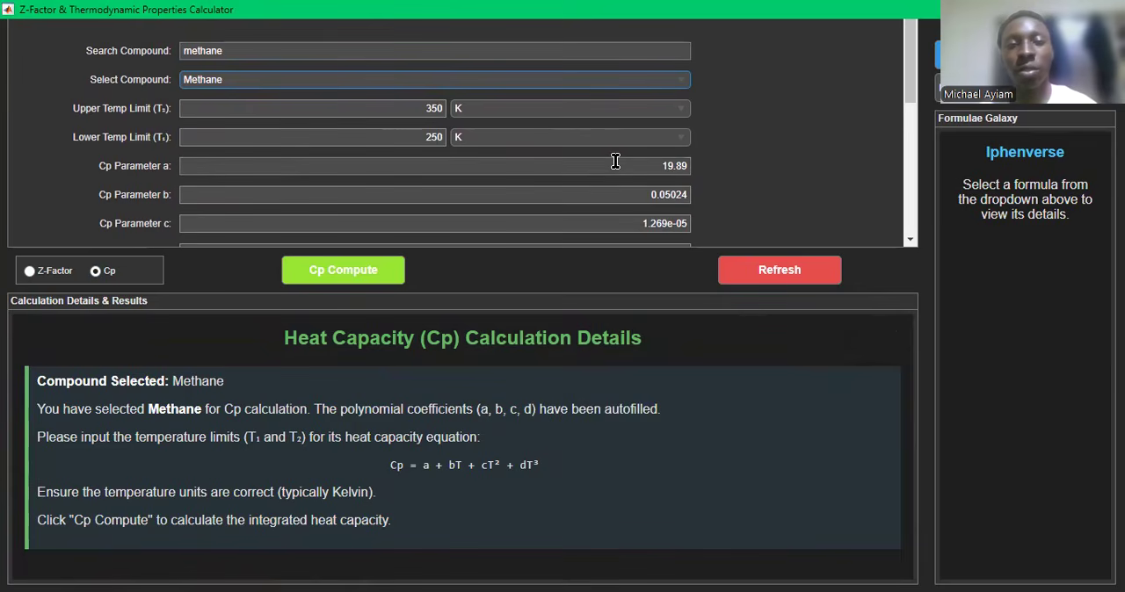
scroll(615, 161, "down", 1)
scroll(355, 120, "down", 2)
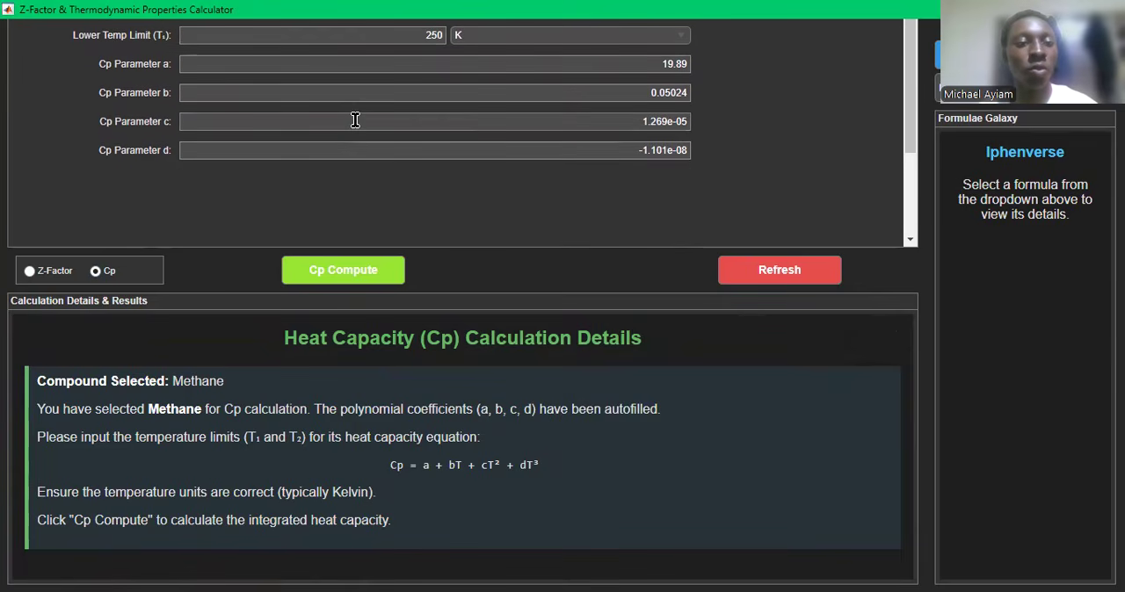
scroll(403, 143, "up", 3)
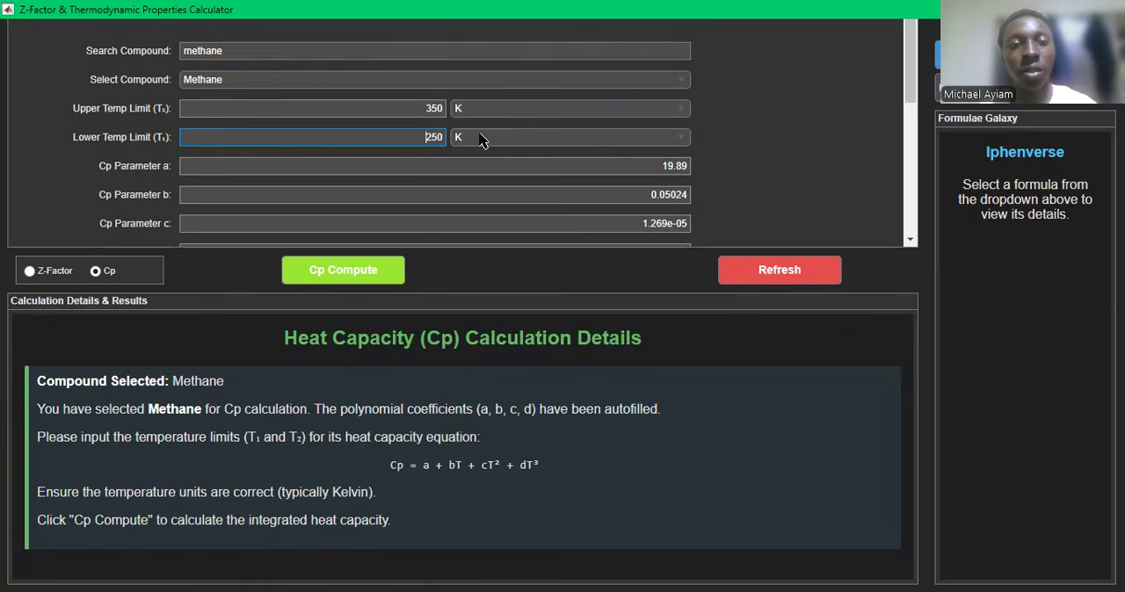
left_click(307, 278)
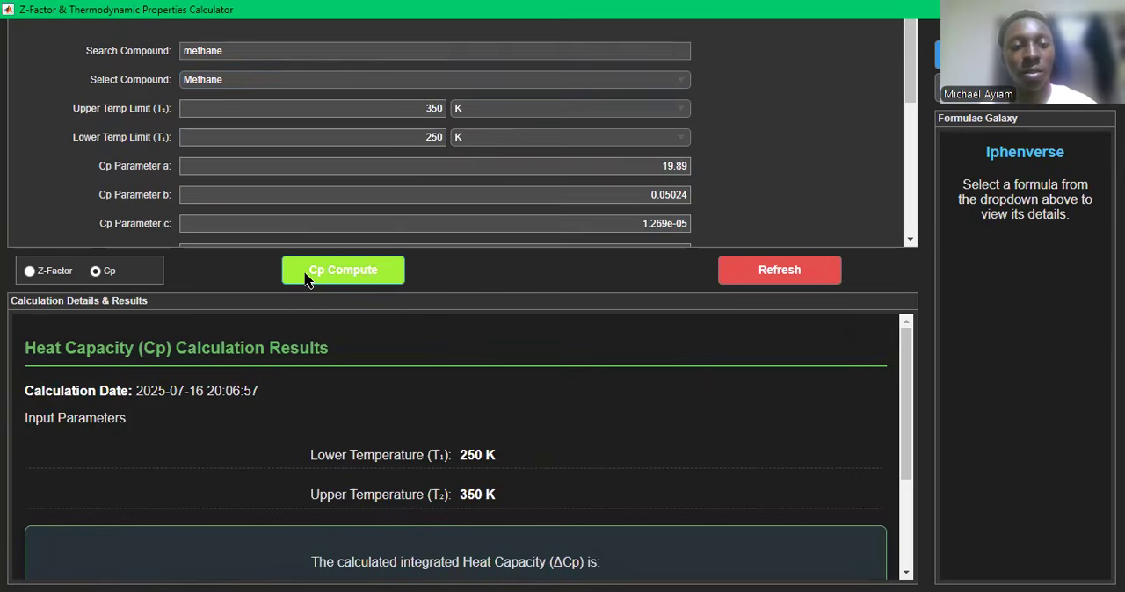
scroll(407, 446, "down", 3)
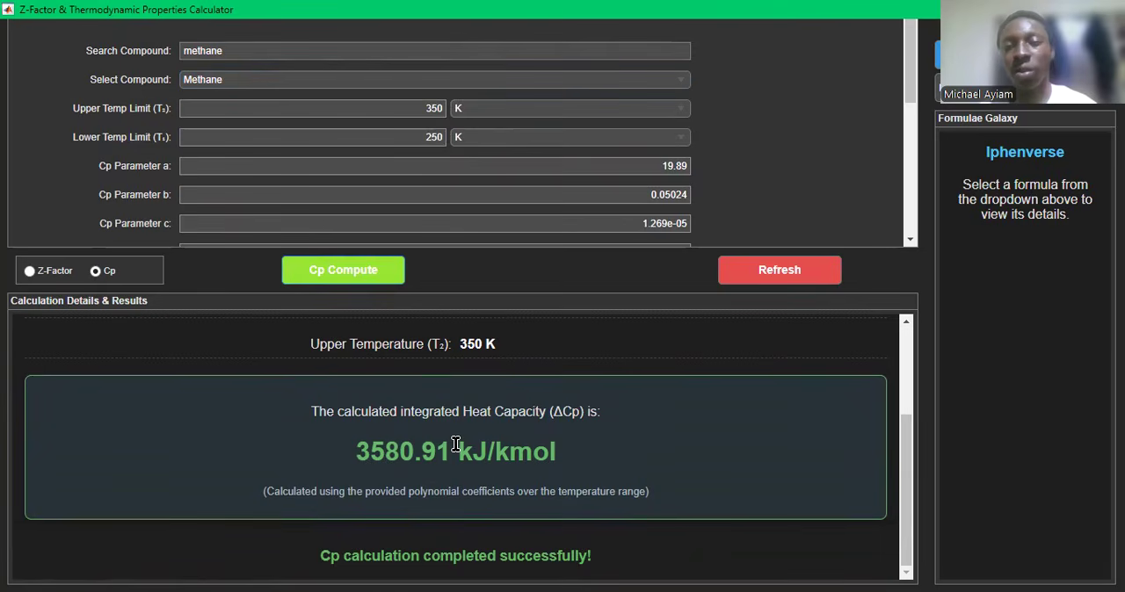
scroll(551, 403, "up", 3)
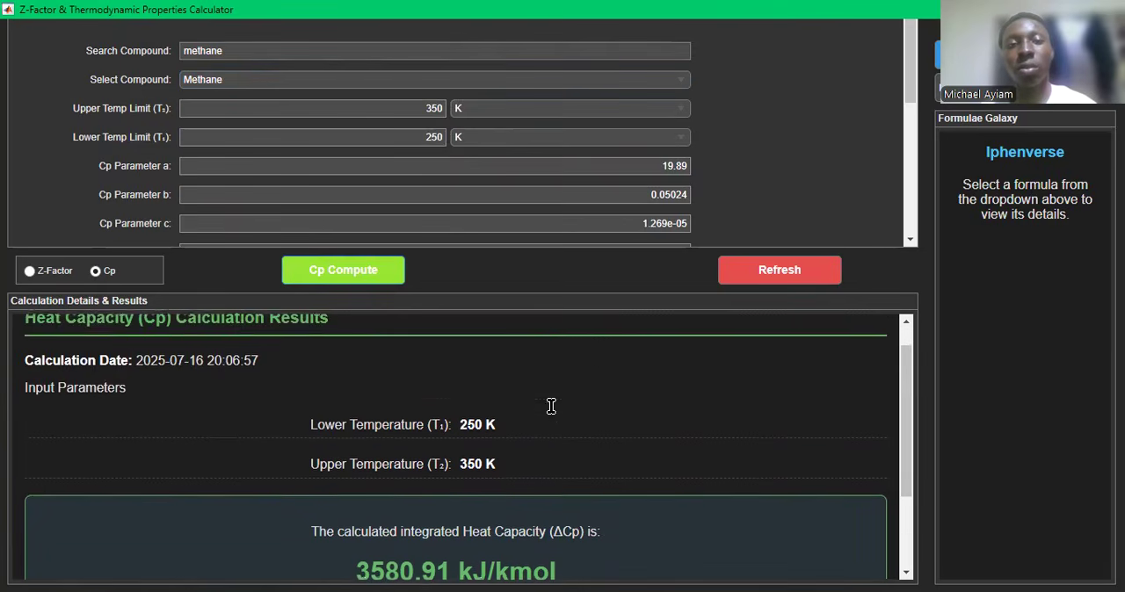